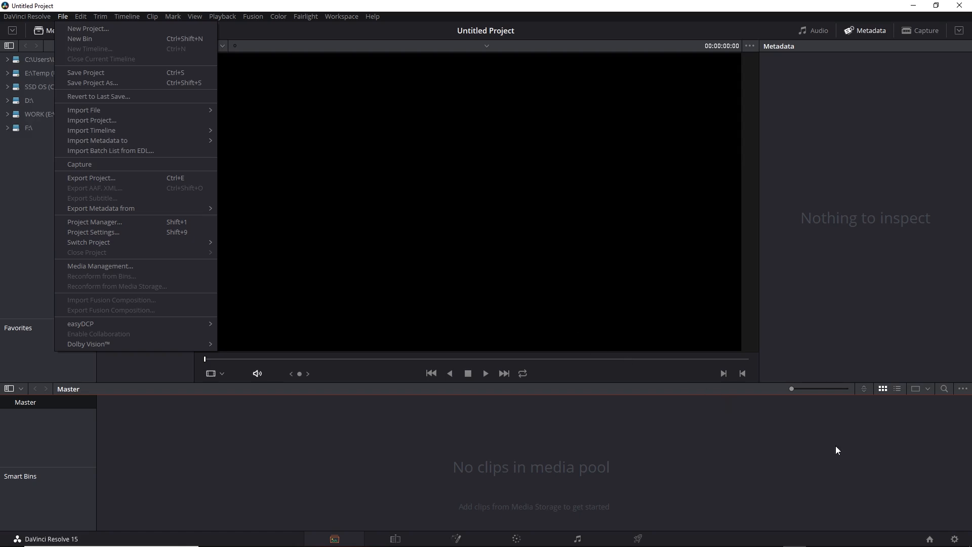
Review the timeline color space options in the project's color management settings, and close the settings without saving.
{"action": "left_click", "coordinate": [955, 540]}
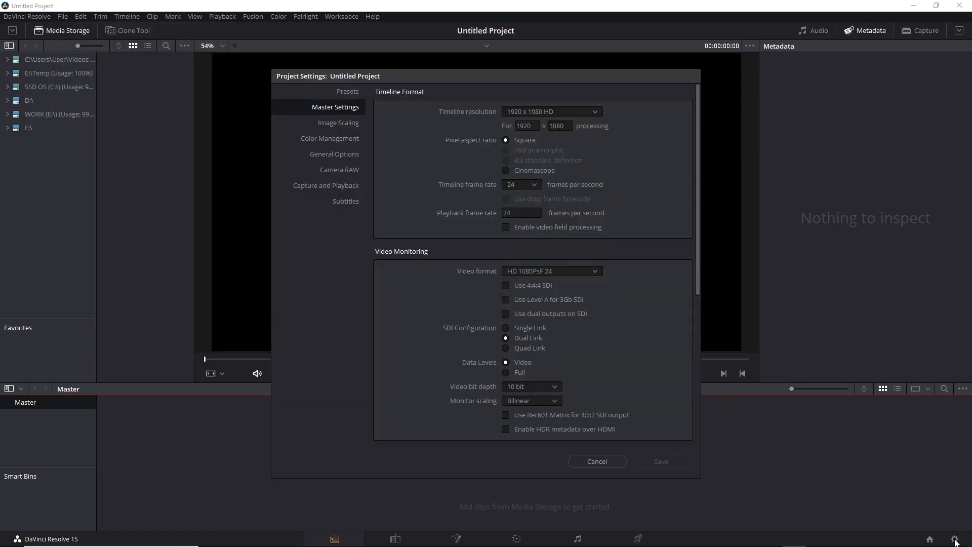
{"action": "left_click", "coordinate": [344, 138]}
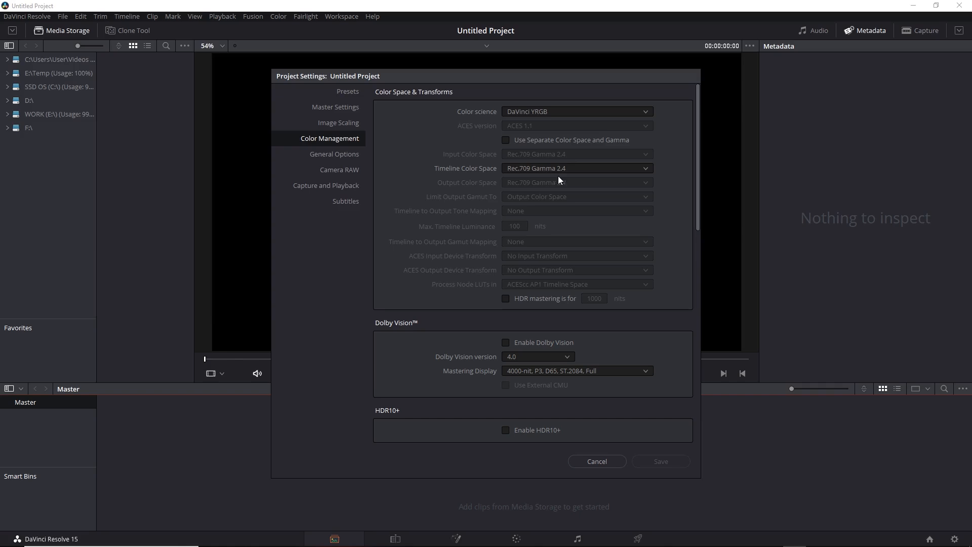
{"action": "left_click", "coordinate": [649, 169]}
{"action": "left_click", "coordinate": [670, 171]}
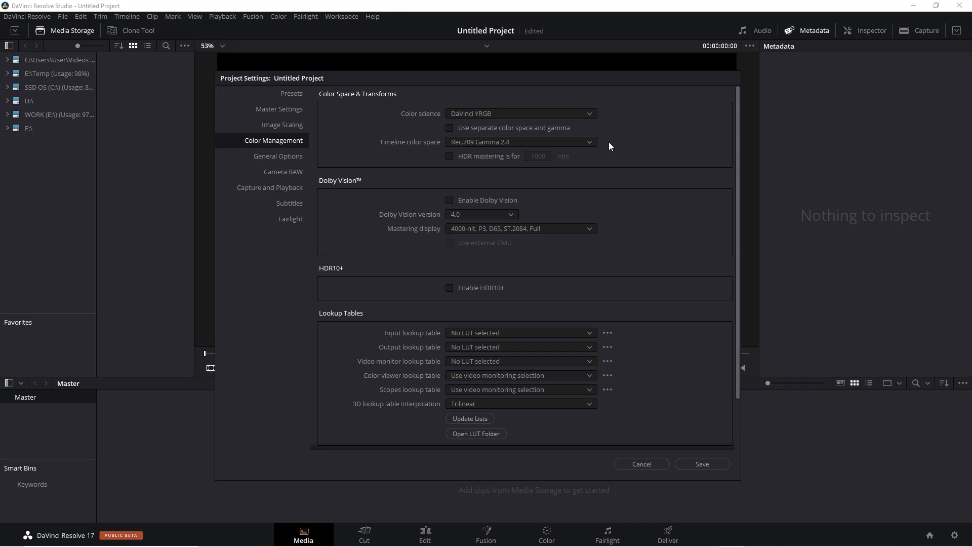
{"action": "left_click", "coordinate": [590, 143]}
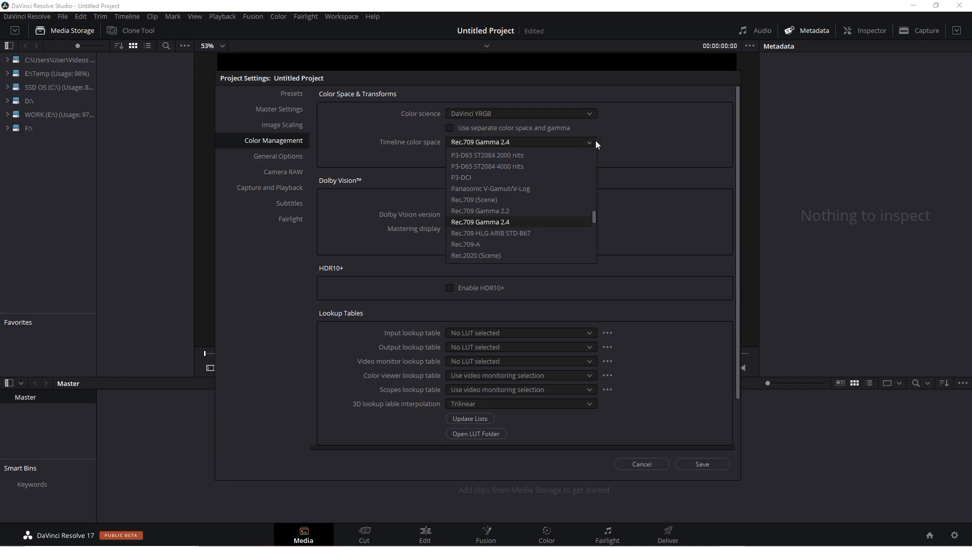
{"action": "left_click", "coordinate": [612, 138]}
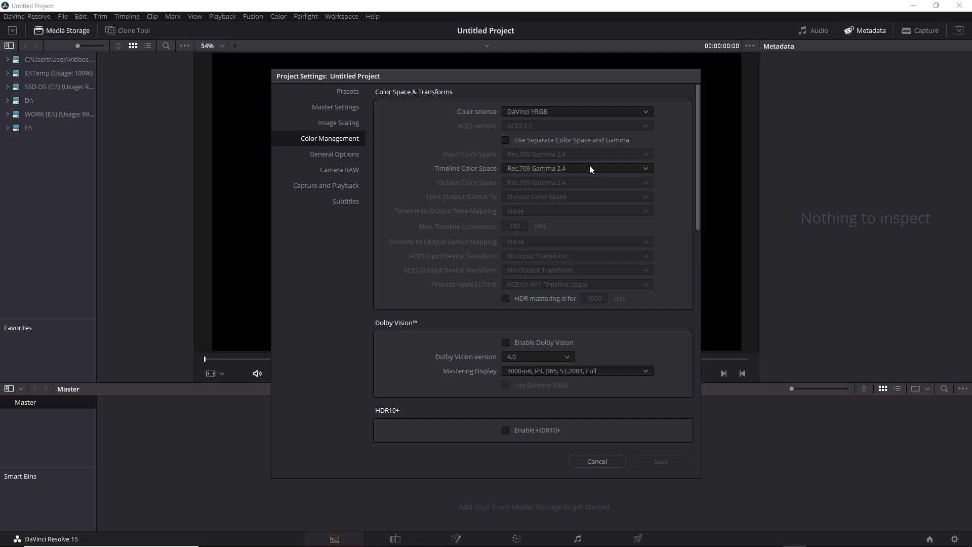
{"action": "left_click", "coordinate": [598, 460]}
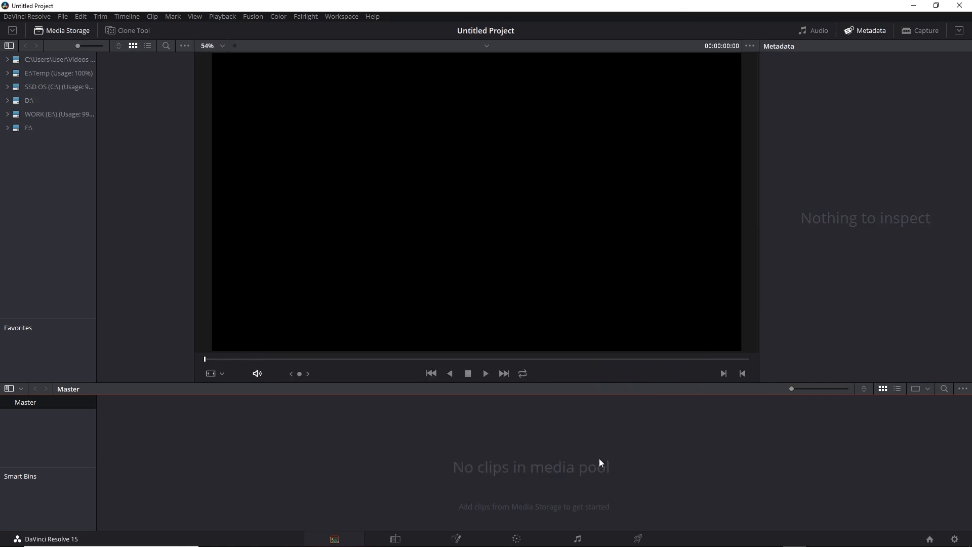
Import AlexaLFProRes.mov from the Footage folder into the media pool and scrub to the woman reading on the sofa.
{"action": "right_click", "coordinate": [143, 434]}
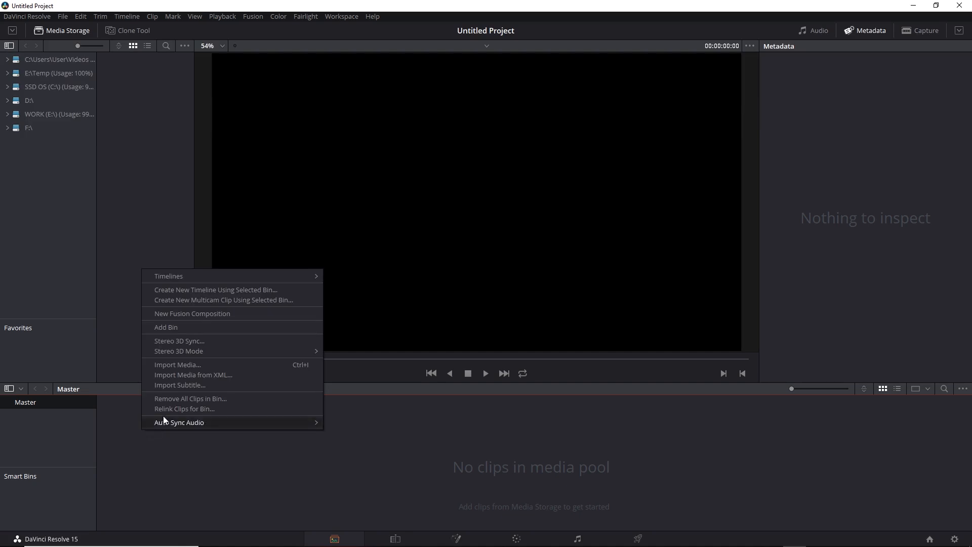
{"action": "left_click", "coordinate": [199, 365]}
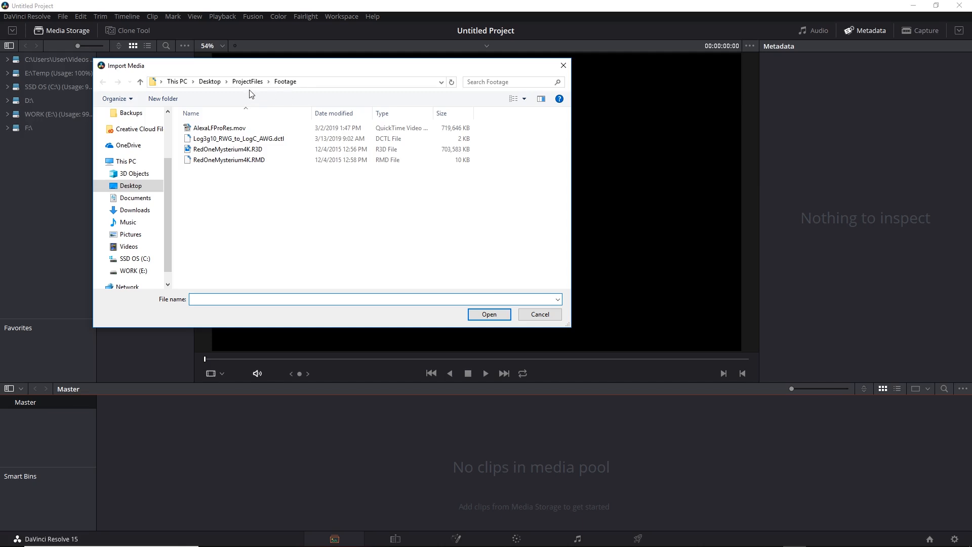
{"action": "left_click", "coordinate": [237, 132]}
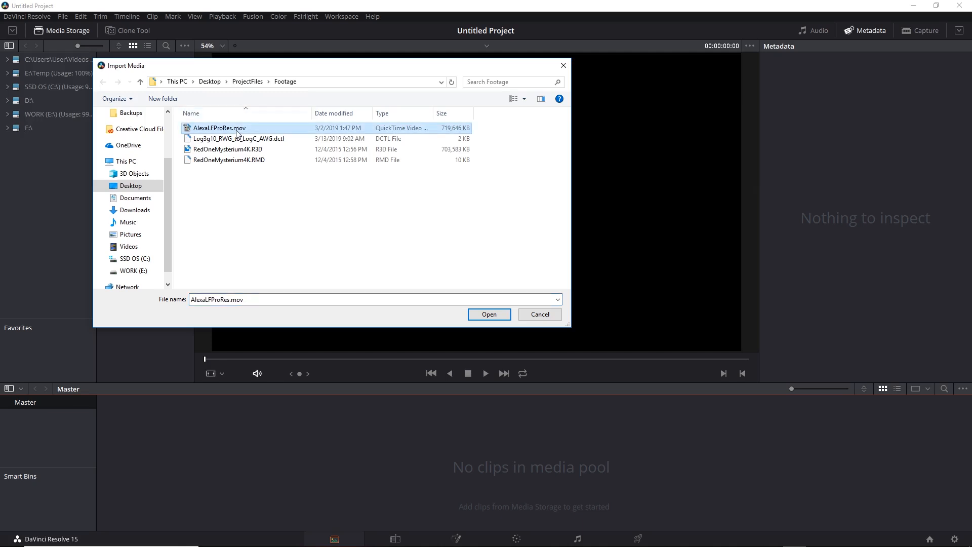
{"action": "left_click", "coordinate": [488, 314]}
{"action": "left_click_drag", "start_coordinate": [393, 359], "coordinate": [640, 366]}
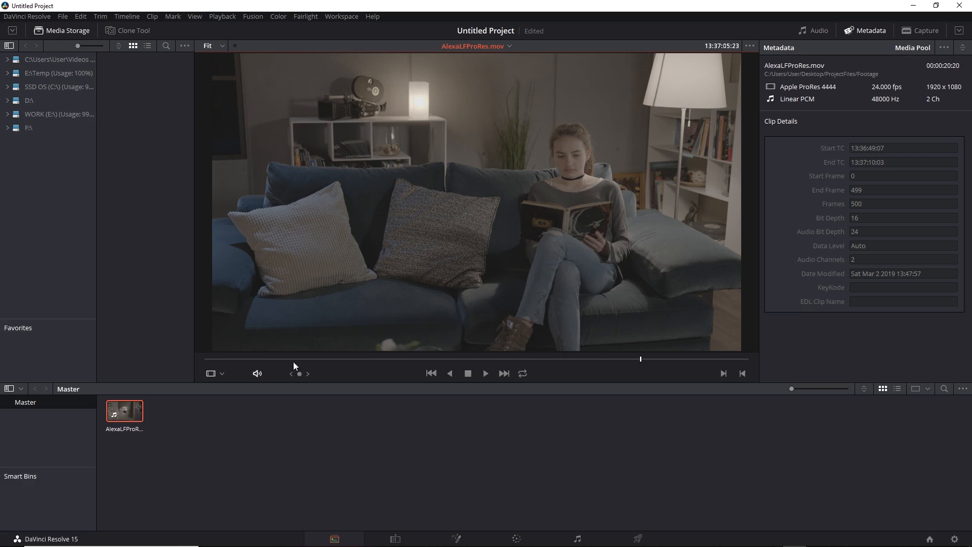
Apply the Arri Alexa LogC to Rec709 LUT to the AlexaLFProRes.mov clip in the media pool.
{"action": "left_click", "coordinate": [126, 406]}
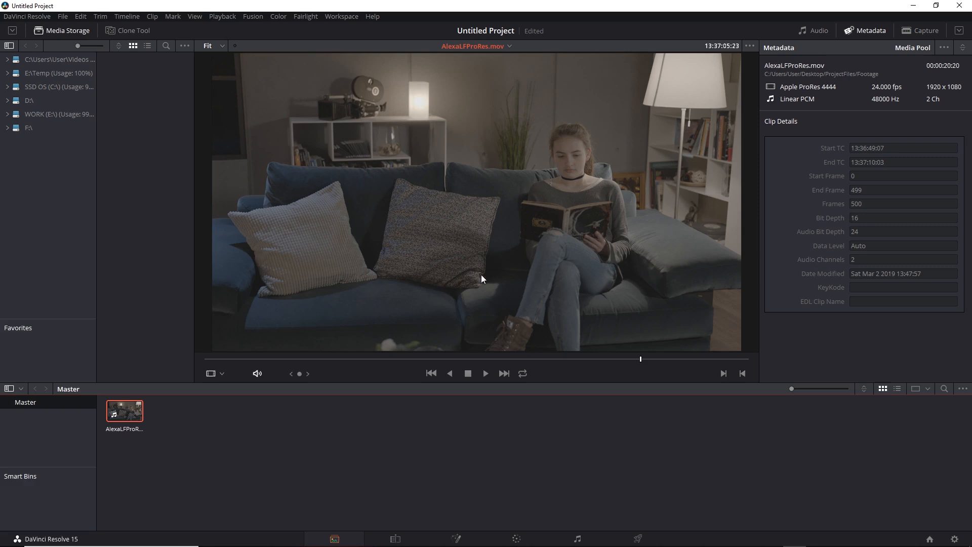
{"action": "right_click", "coordinate": [127, 413]}
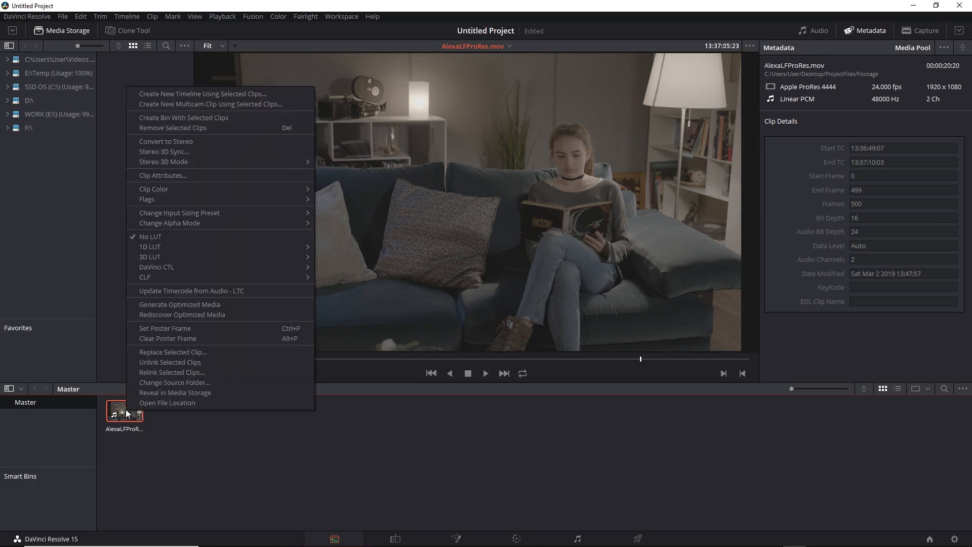
{"action": "mouse_move", "coordinate": [202, 256]}
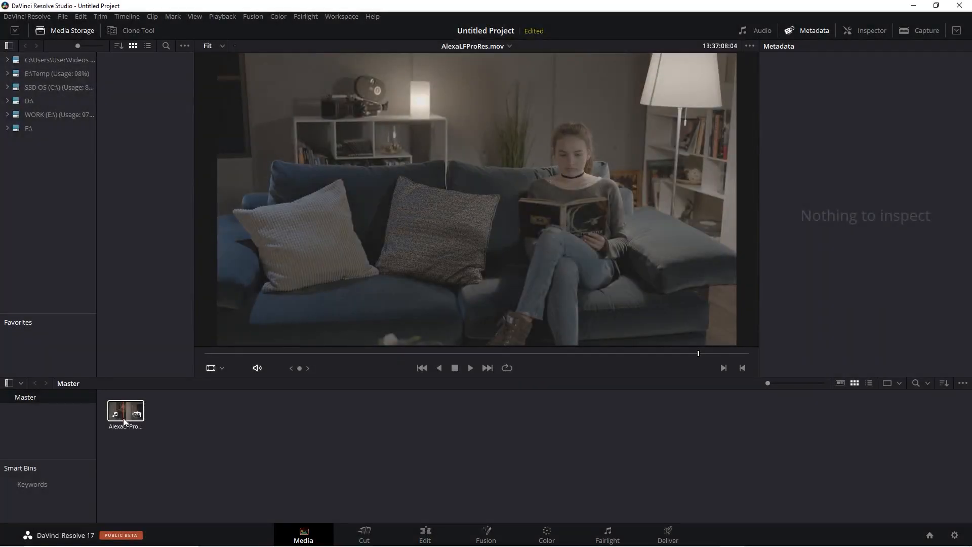
{"action": "right_click", "coordinate": [124, 418]}
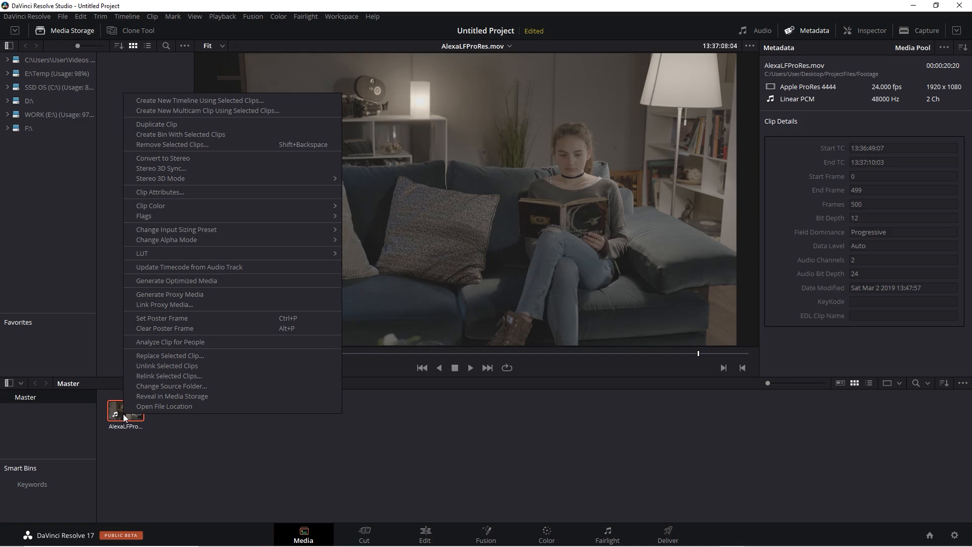
{"action": "mouse_move", "coordinate": [180, 253]}
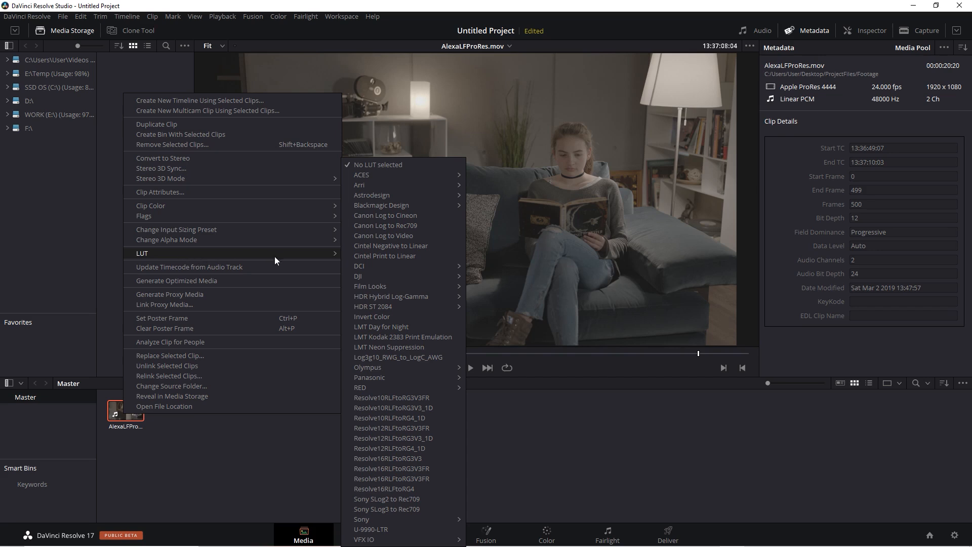
{"action": "mouse_move", "coordinate": [375, 186]}
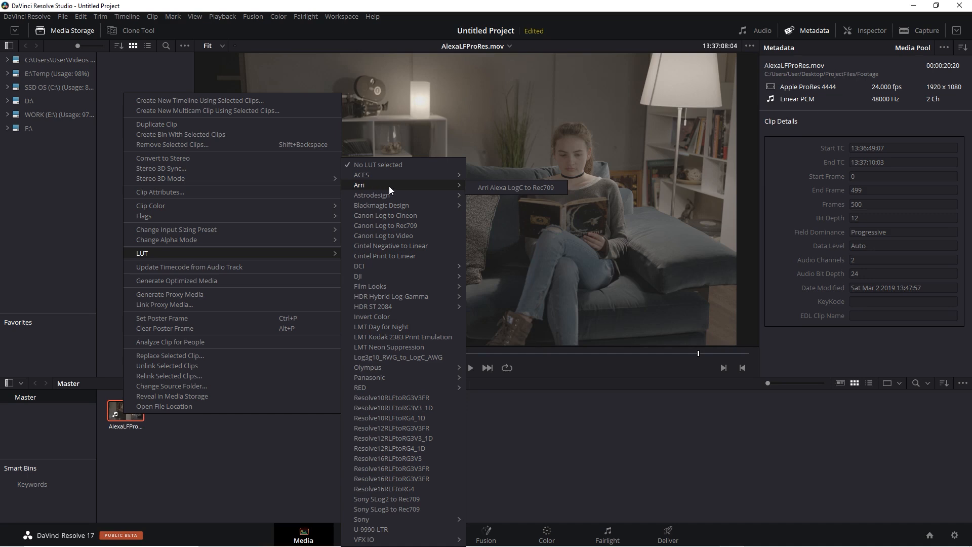
{"action": "left_click", "coordinate": [507, 188]}
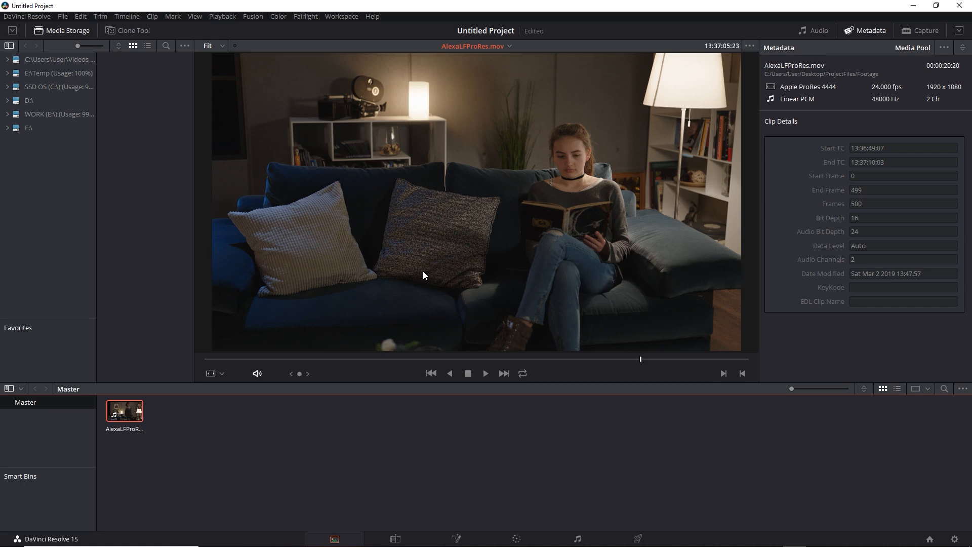
Create a new timeline named Timeline 1 from the AlexaLFProRes.mov clip and scrub through it.
{"action": "right_click", "coordinate": [122, 416]}
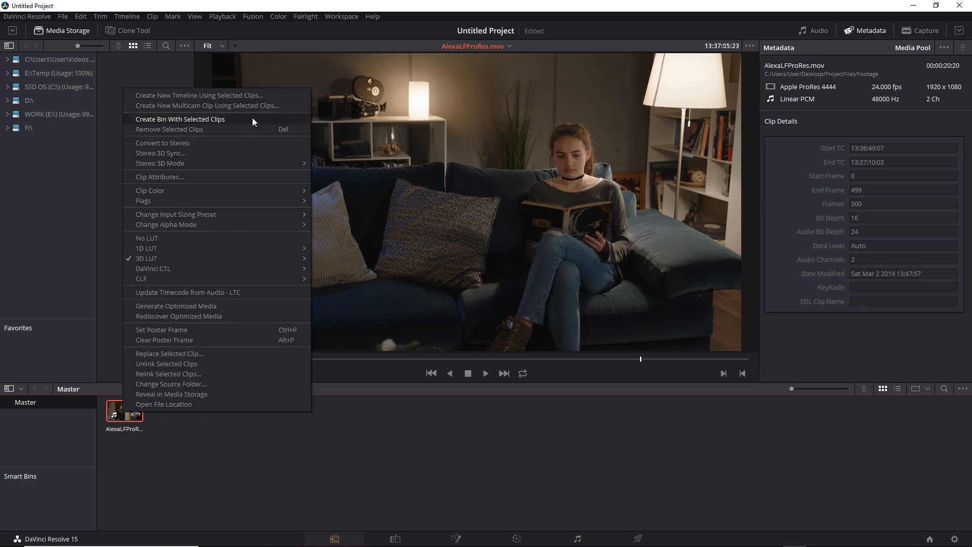
{"action": "left_click", "coordinate": [264, 95]}
{"action": "left_click", "coordinate": [556, 331]}
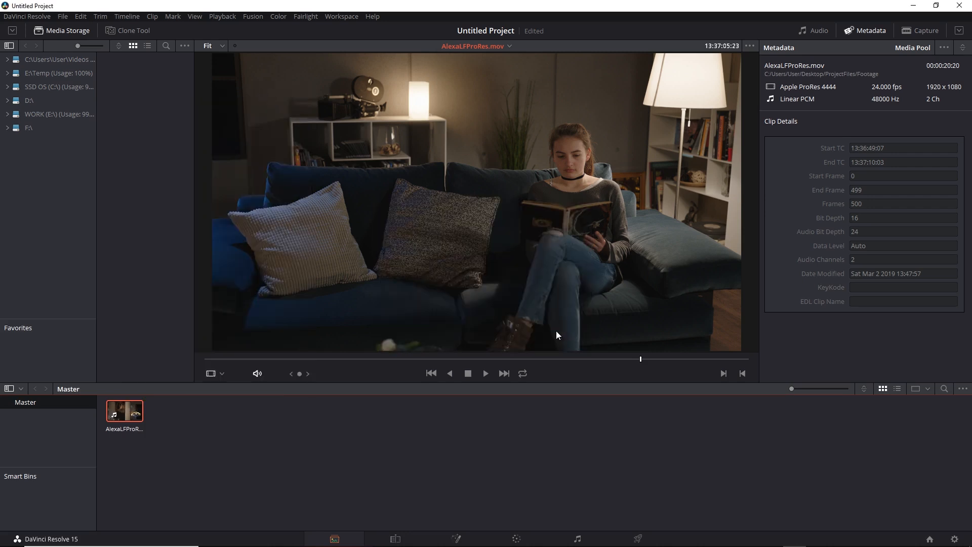
{"action": "left_click_drag", "start_coordinate": [534, 360], "coordinate": [622, 359]}
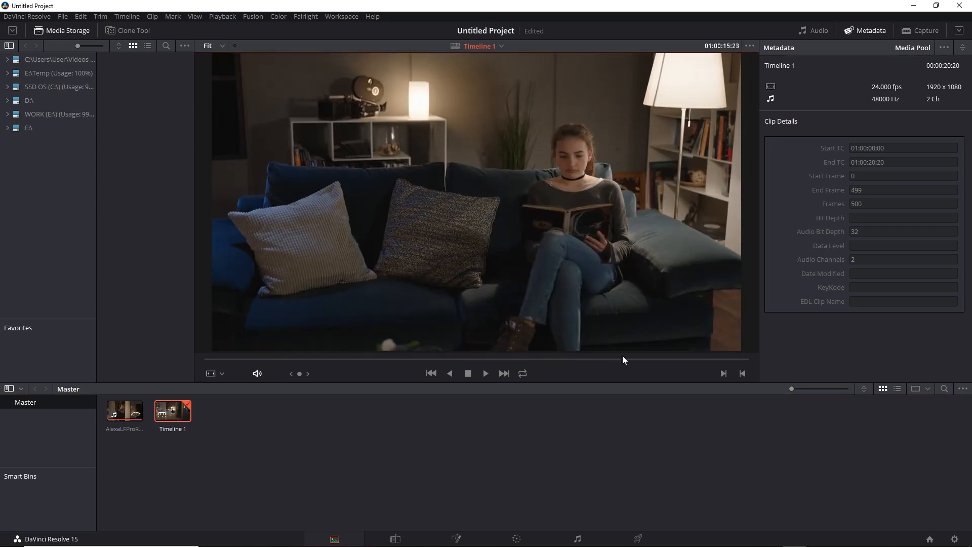
Check how the clip with its LUT looks on the Edit, Fusion, Color and Deliver pages, and return to Color.
{"action": "left_click", "coordinate": [395, 539]}
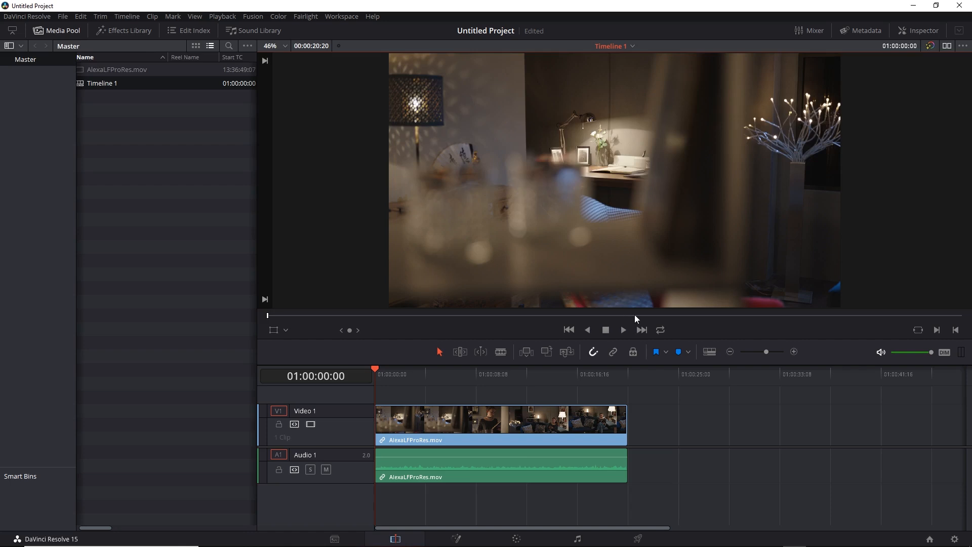
{"action": "left_click_drag", "start_coordinate": [634, 319], "coordinate": [843, 340]}
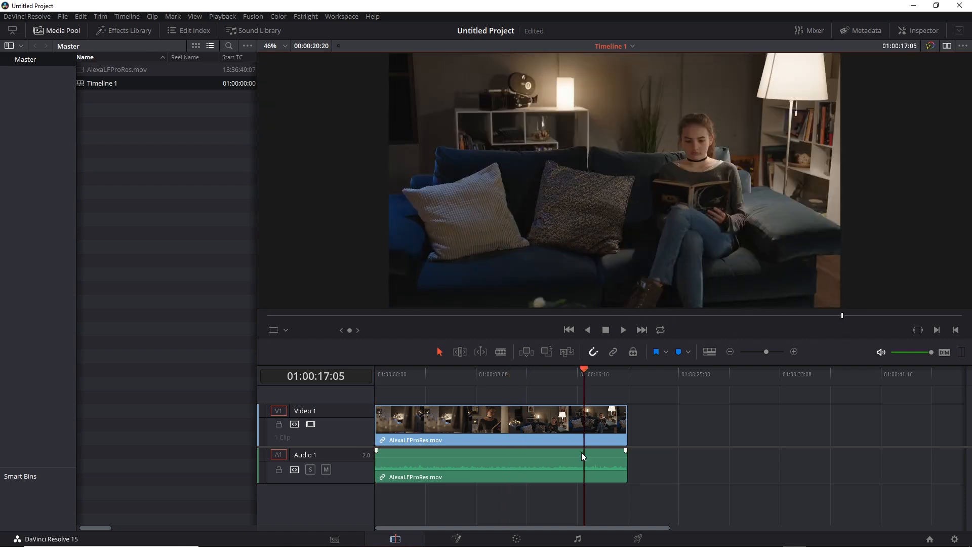
{"action": "left_click", "coordinate": [457, 539]}
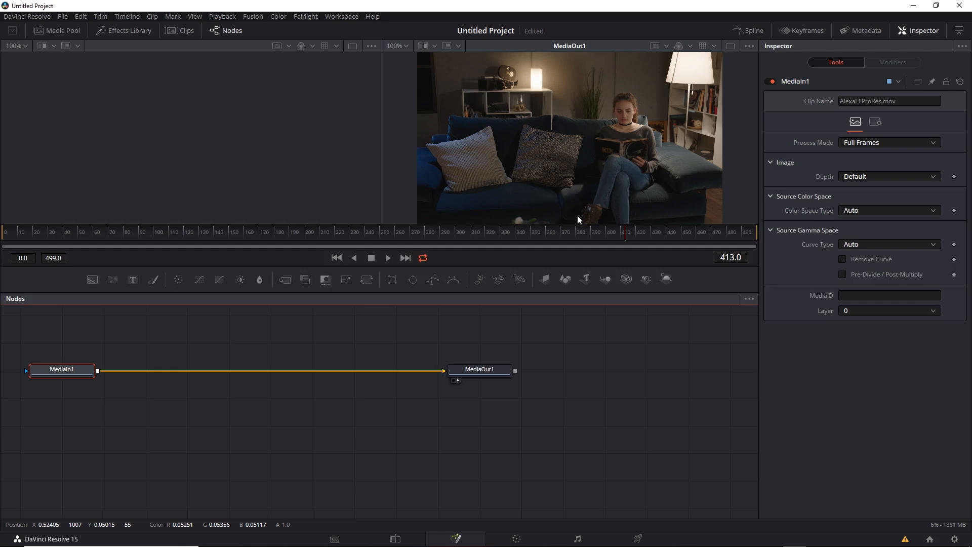
{"action": "left_click", "coordinate": [517, 538]}
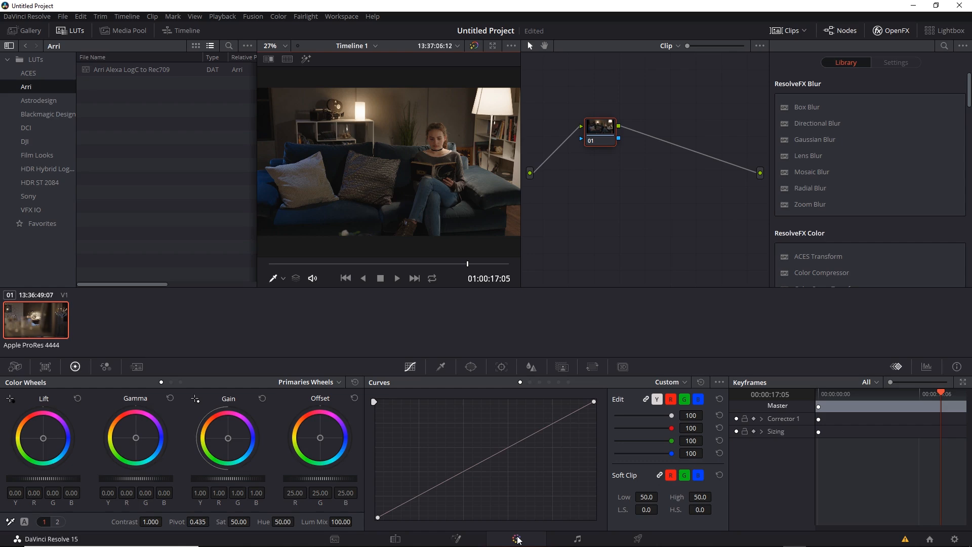
{"action": "left_click", "coordinate": [637, 538]}
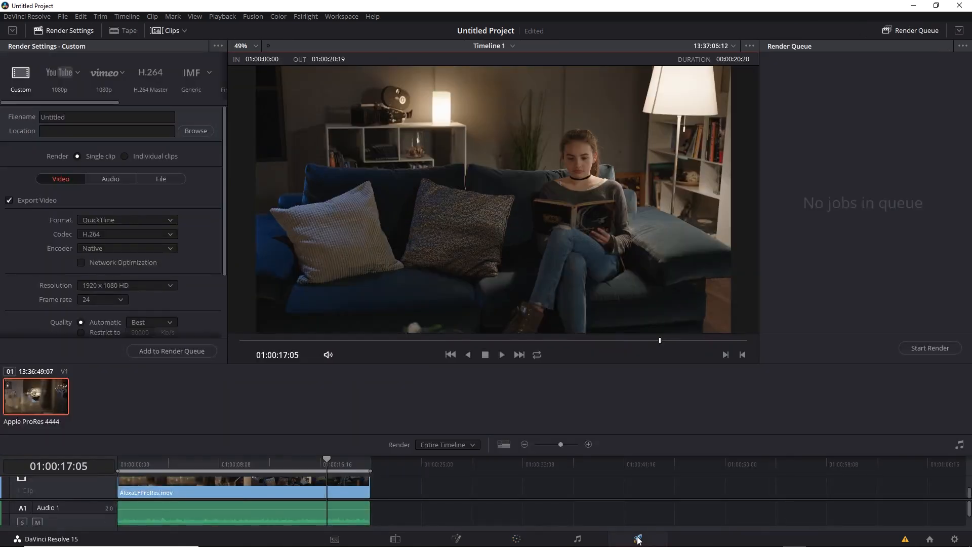
{"action": "left_click", "coordinate": [514, 539]}
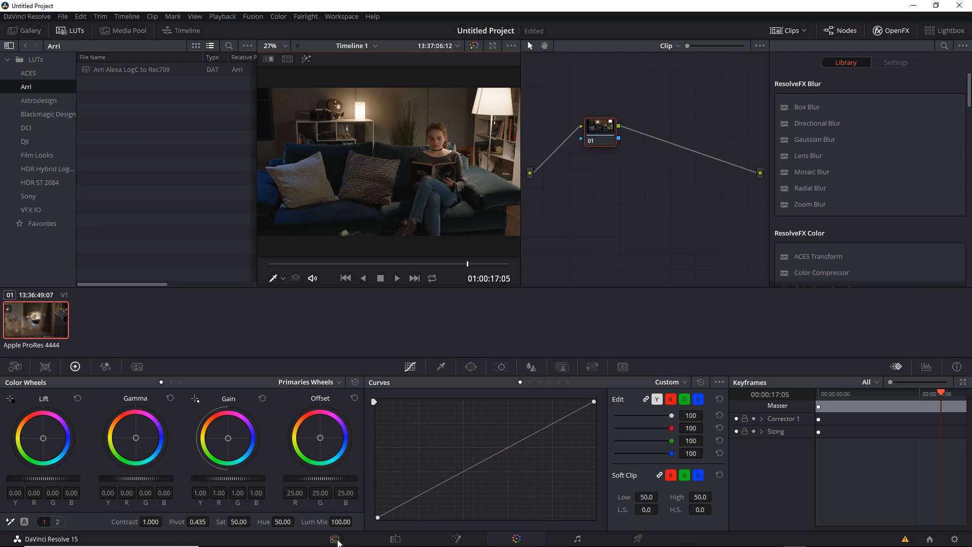
Go back to the Media page and remove the LUT from the AlexaLFProRes.mov clip.
{"action": "left_click", "coordinate": [336, 540]}
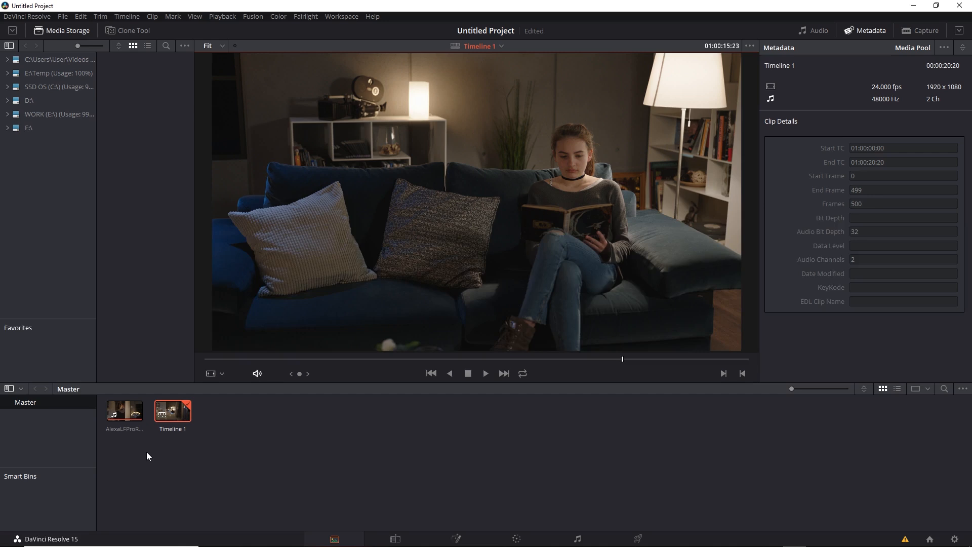
{"action": "right_click", "coordinate": [122, 415]}
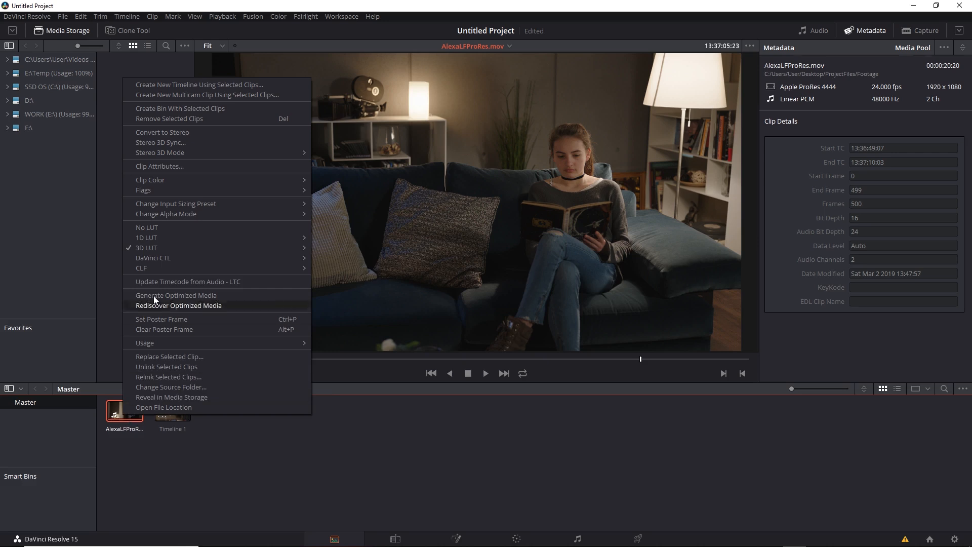
{"action": "left_click", "coordinate": [169, 226]}
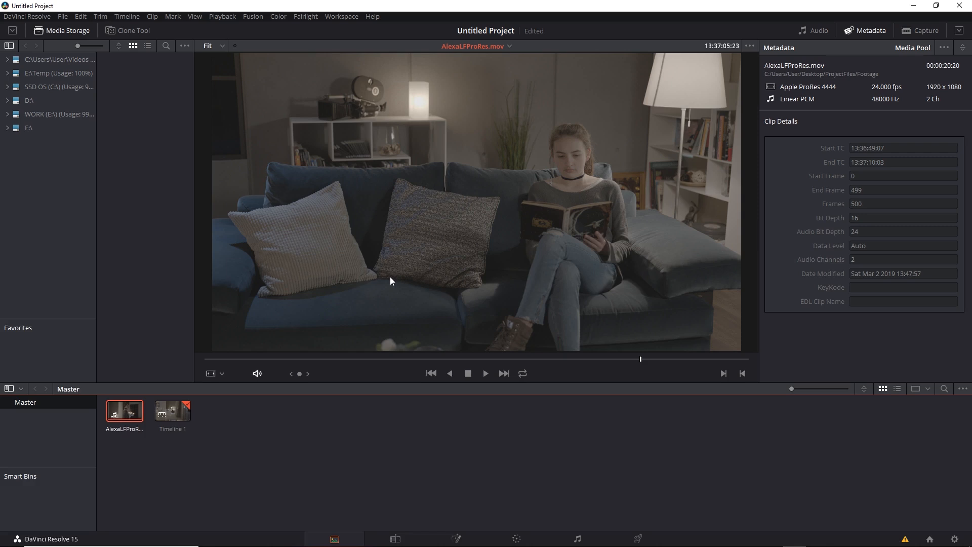
Try Arri Alexa LogC to Rec709 as the project's input lookup table, and set it back to No LUT selected.
{"action": "left_click", "coordinate": [954, 539]}
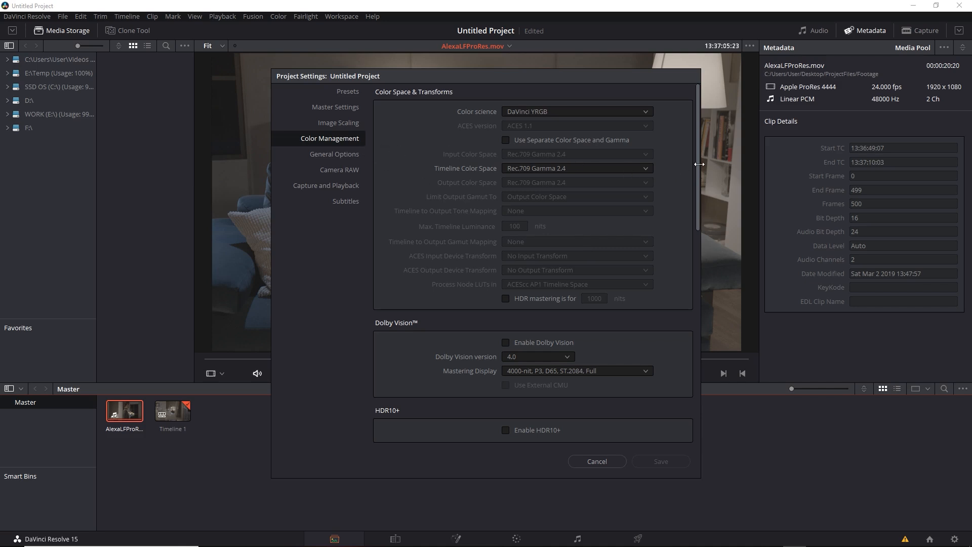
{"action": "left_click_drag", "start_coordinate": [698, 167], "coordinate": [655, 293]}
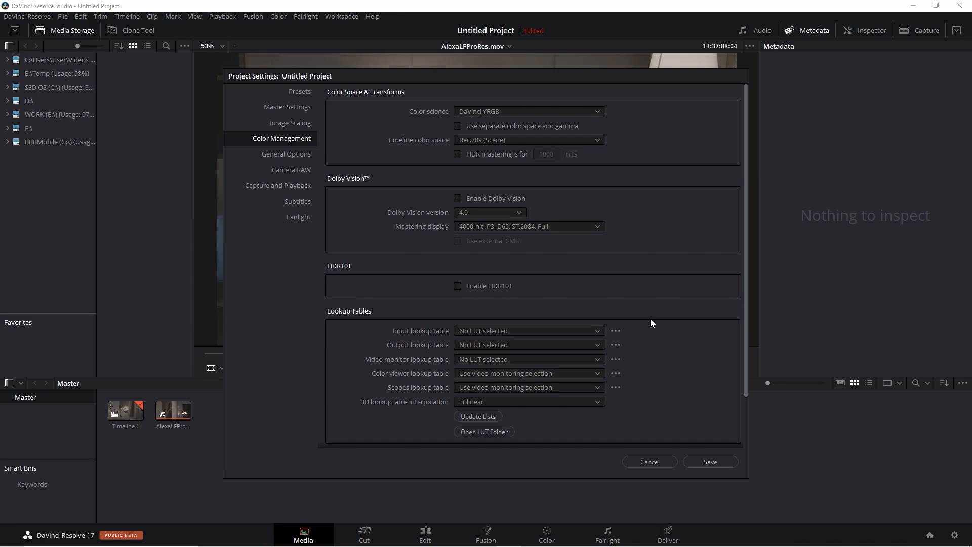
{"action": "left_click", "coordinate": [597, 331]}
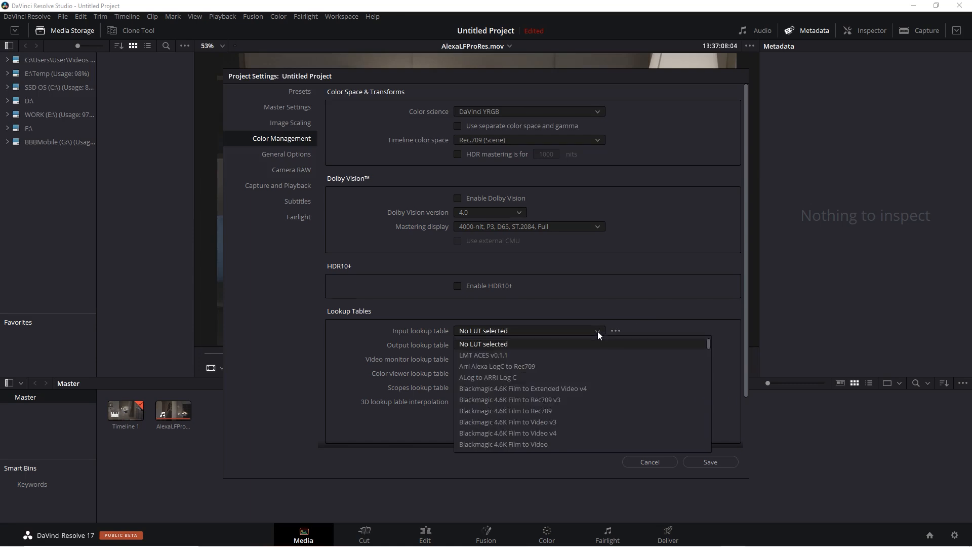
{"action": "left_click", "coordinate": [584, 366]}
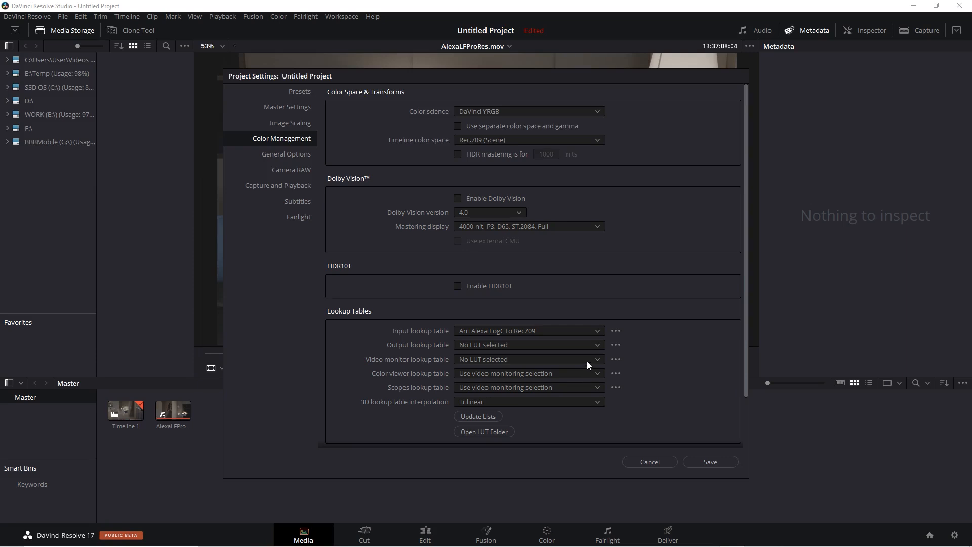
{"action": "left_click", "coordinate": [598, 331]}
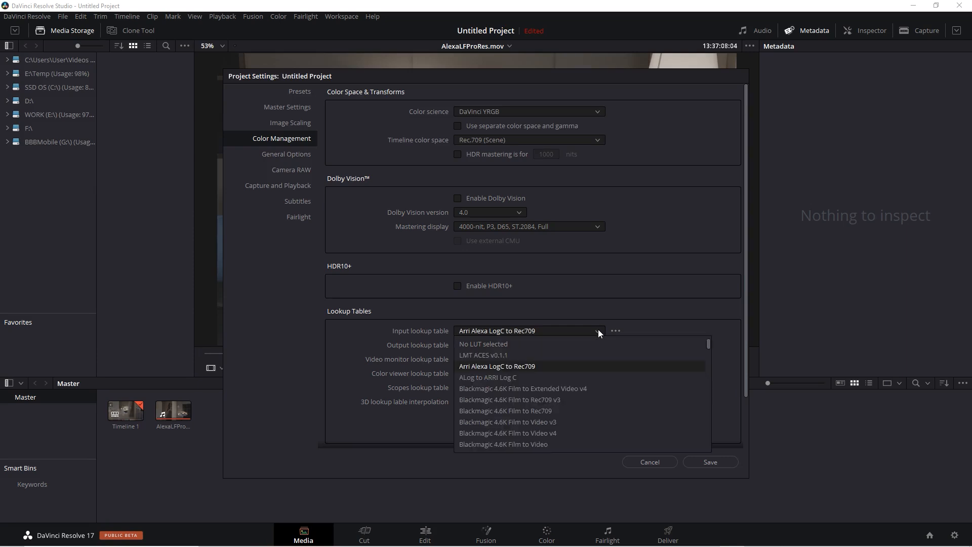
{"action": "left_click", "coordinate": [567, 344]}
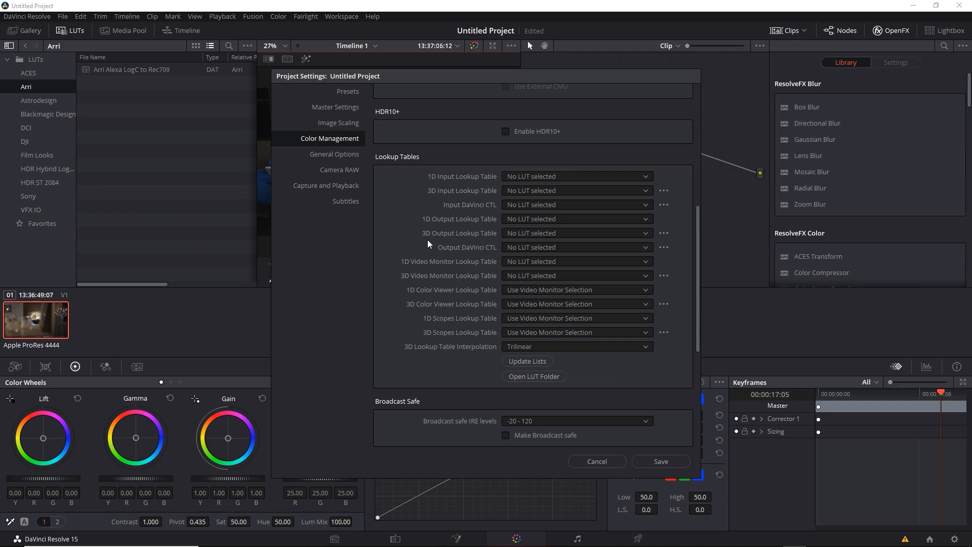
Try Arri Alexa LogC to Rec709 as the project's 3D output lookup table, and set it back to No LUT selected.
{"action": "left_click", "coordinate": [572, 232]}
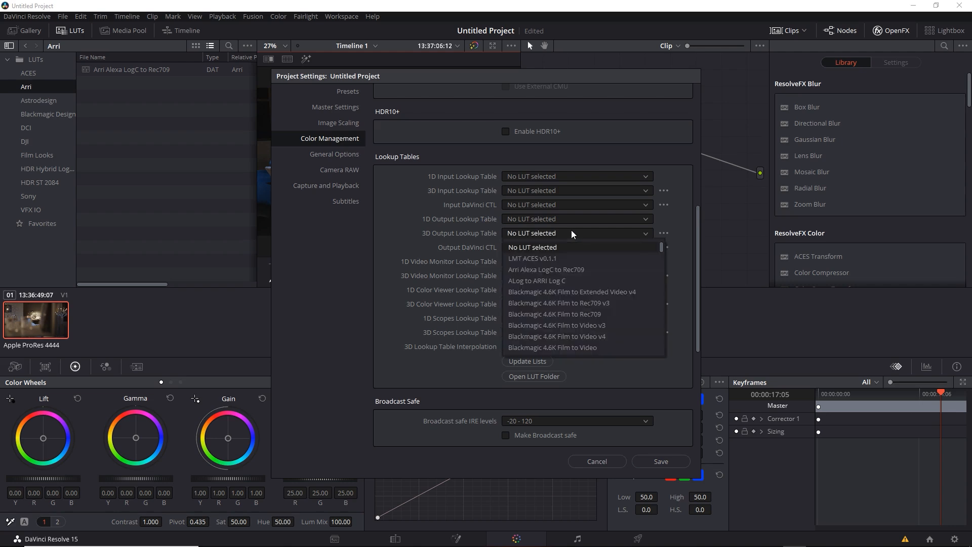
{"action": "left_click", "coordinate": [588, 269]}
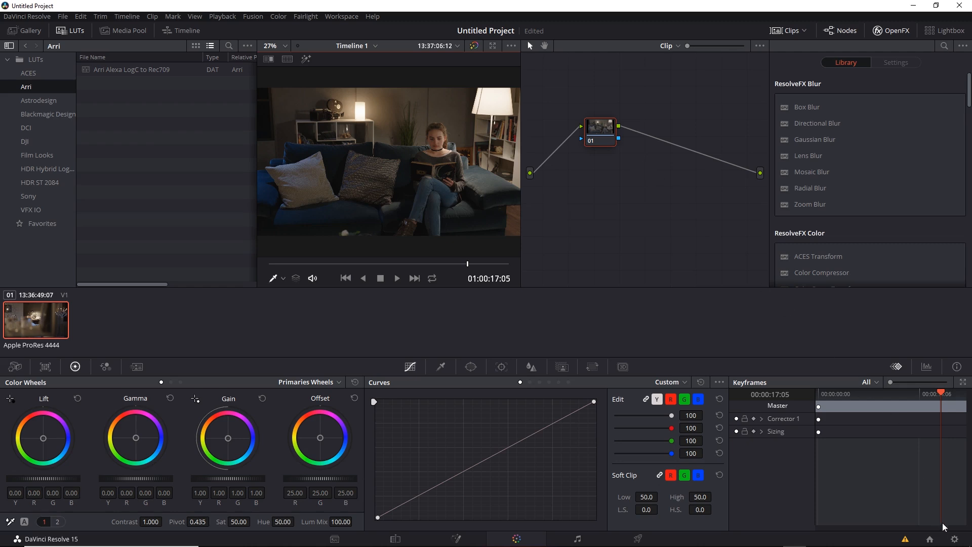
{"action": "left_click", "coordinate": [954, 539]}
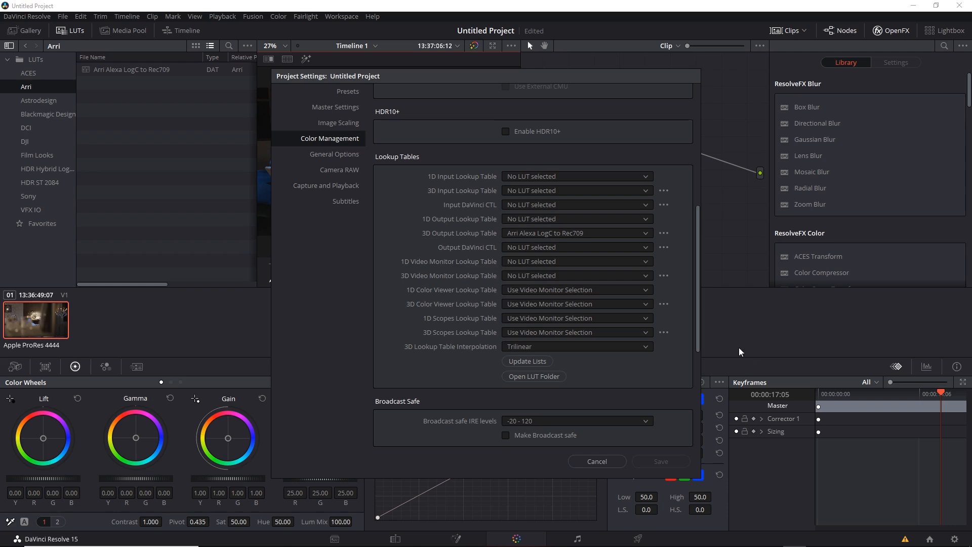
{"action": "left_click", "coordinate": [593, 235]}
{"action": "left_click", "coordinate": [574, 245]}
{"action": "left_click", "coordinate": [671, 458]}
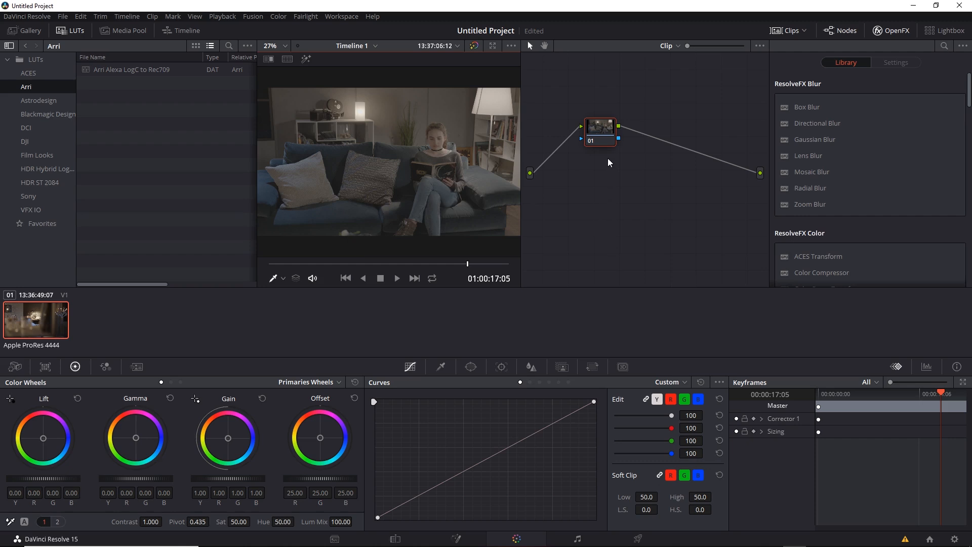
{"action": "right_click", "coordinate": [610, 138]}
{"action": "mouse_move", "coordinate": [656, 248]}
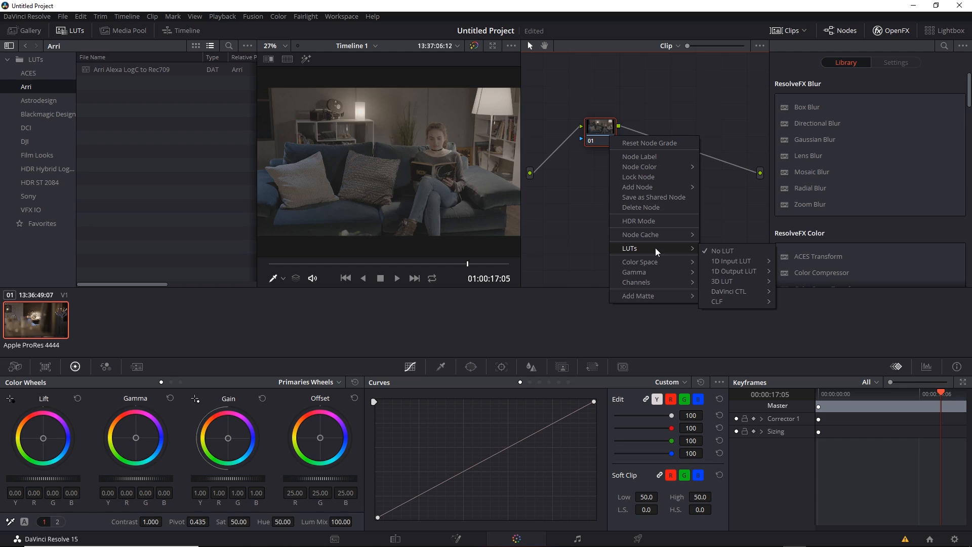
{"action": "left_click", "coordinate": [584, 210]}
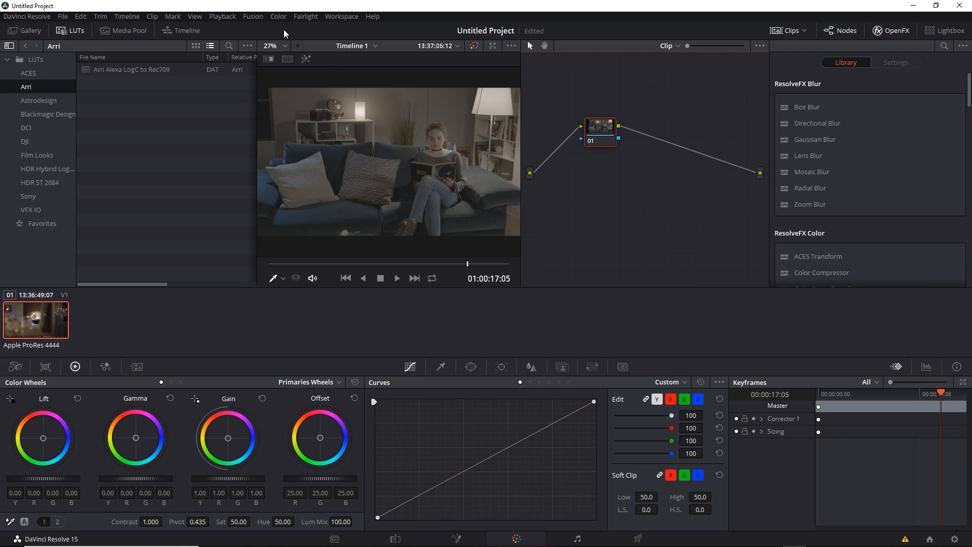
Add two serial nodes after node 01 in the clip's node graph.
{"action": "left_click", "coordinate": [278, 16]}
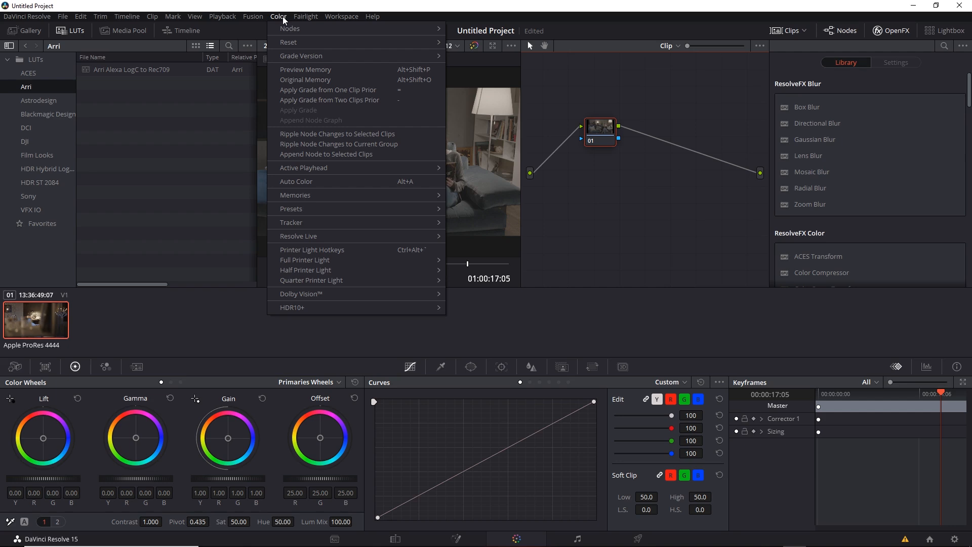
{"action": "mouse_move", "coordinate": [301, 31]}
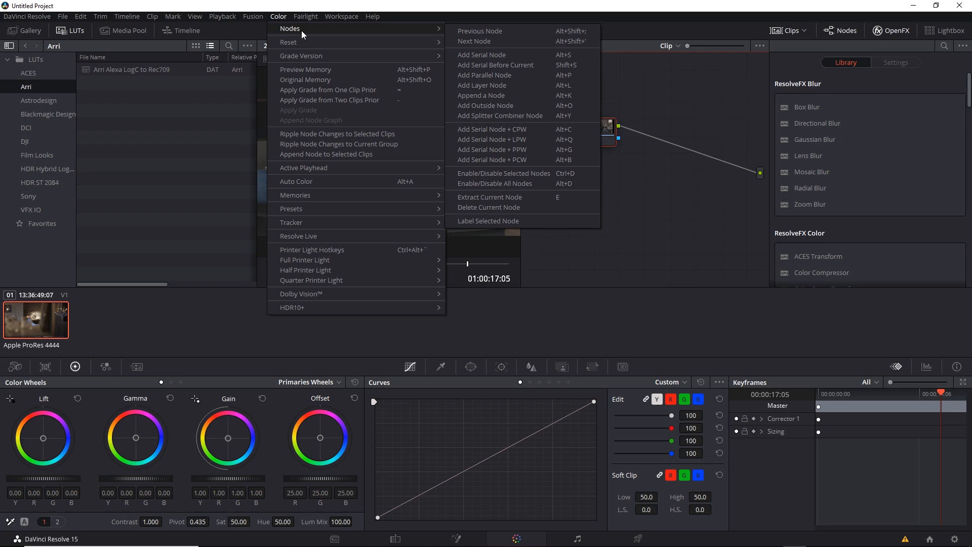
{"action": "left_click", "coordinate": [512, 53]}
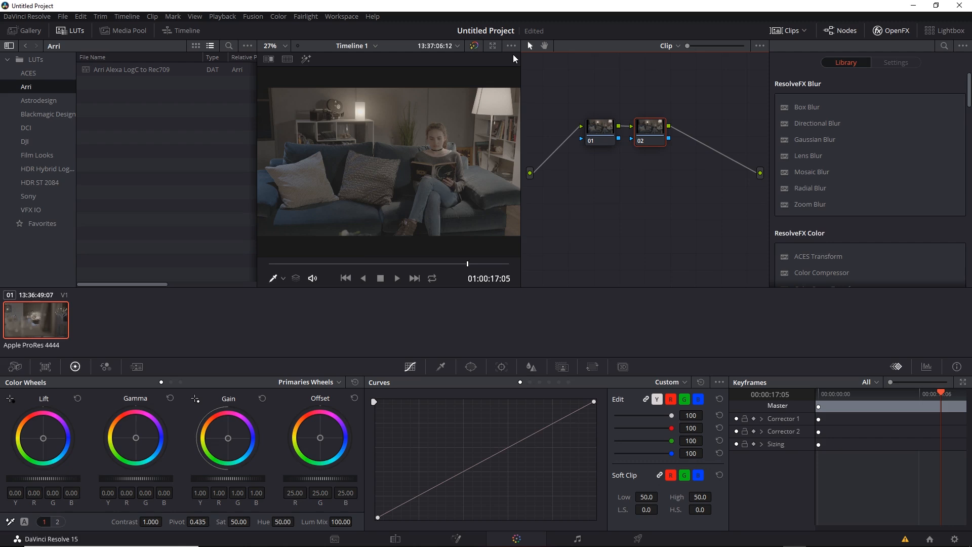
{"action": "key", "text": "alt+s"}
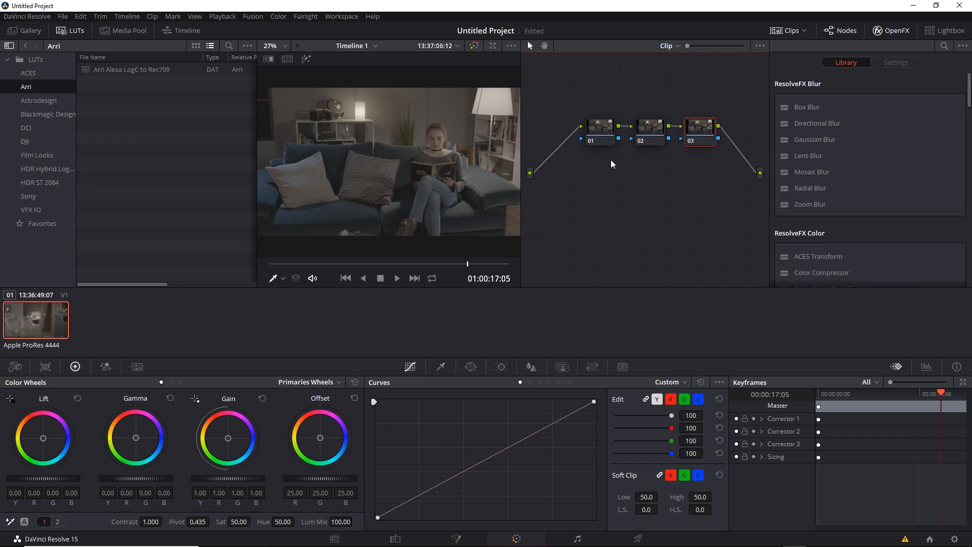
Apply the Arri Alexa LogC to Rec709 3D LUT to node 02.
{"action": "left_click", "coordinate": [653, 145]}
{"action": "right_click", "coordinate": [654, 141]}
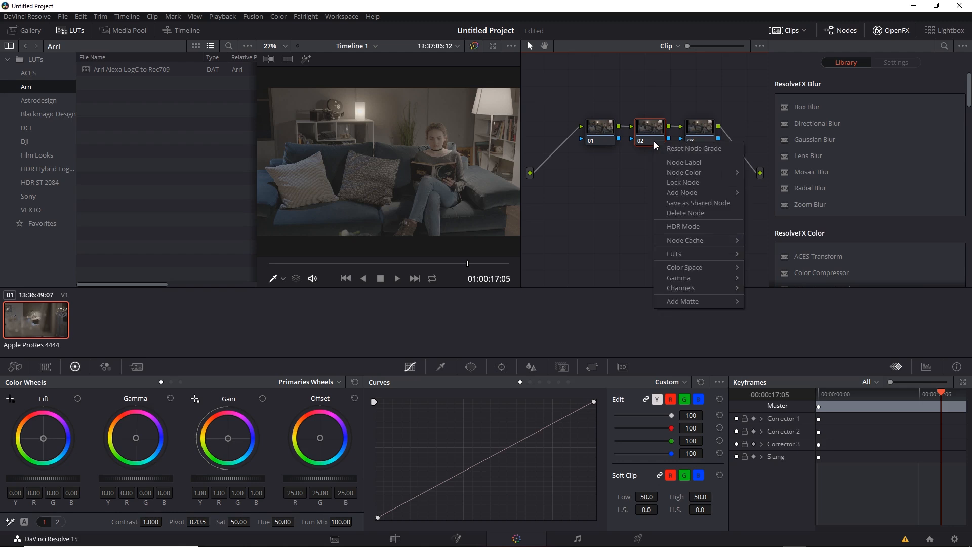
{"action": "mouse_move", "coordinate": [688, 254]}
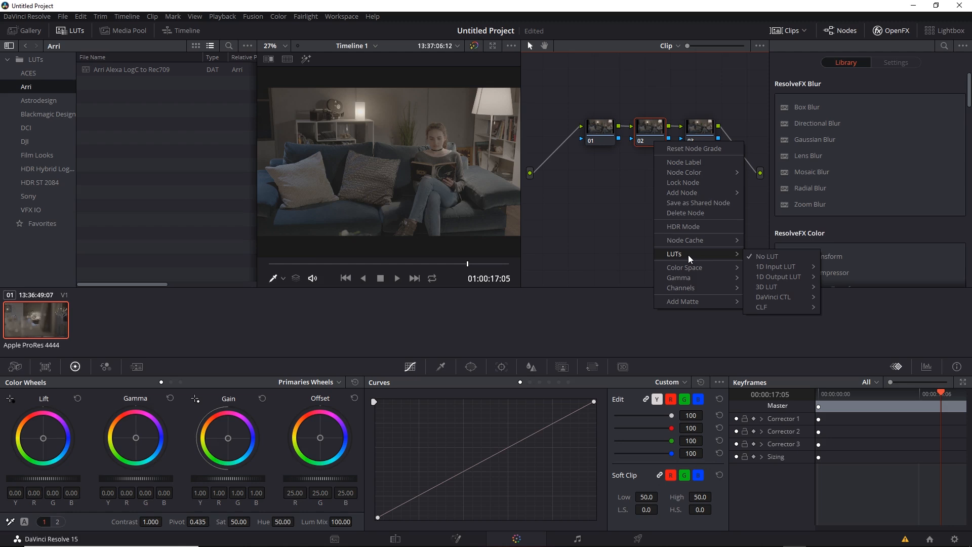
{"action": "mouse_move", "coordinate": [787, 287]}
{"action": "mouse_move", "coordinate": [860, 298]}
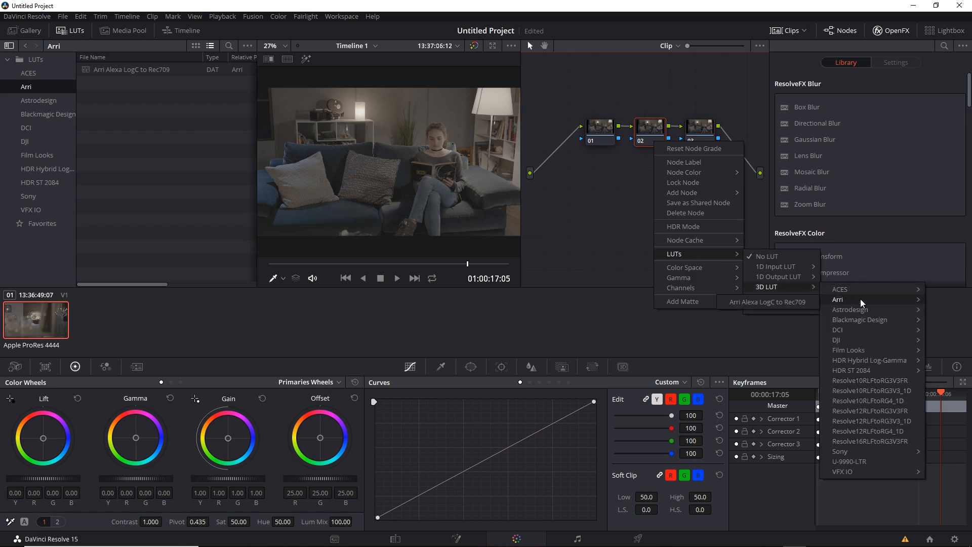
{"action": "left_click", "coordinate": [783, 302]}
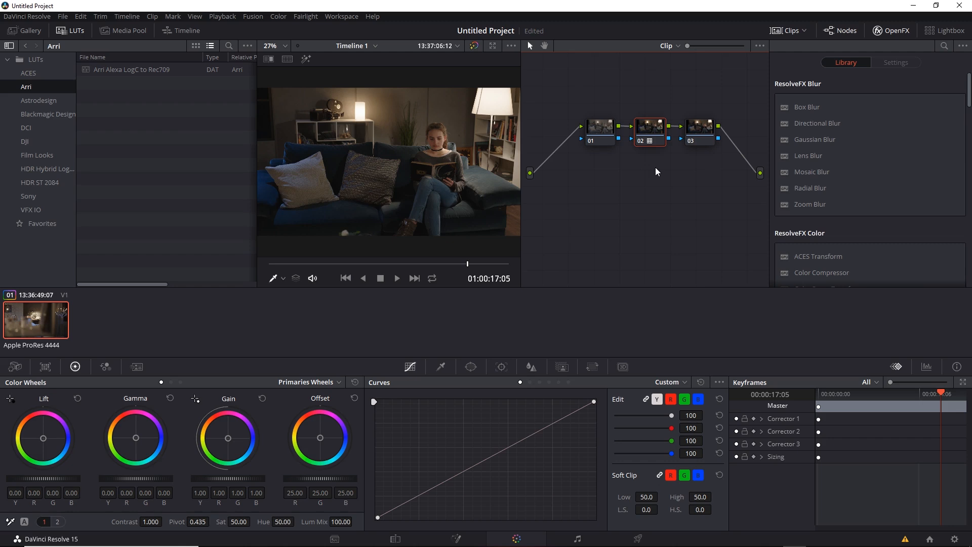
On node 01, raise the shadows and slightly lower the highlights with two points on the custom curve.
{"action": "left_click", "coordinate": [602, 137]}
{"action": "left_click", "coordinate": [706, 141]}
{"action": "left_click", "coordinate": [602, 141]}
{"action": "left_click_drag", "start_coordinate": [434, 488], "coordinate": [433, 479]}
{"action": "left_click", "coordinate": [533, 430]}
{"action": "left_click_drag", "start_coordinate": [533, 429], "coordinate": [539, 433]}
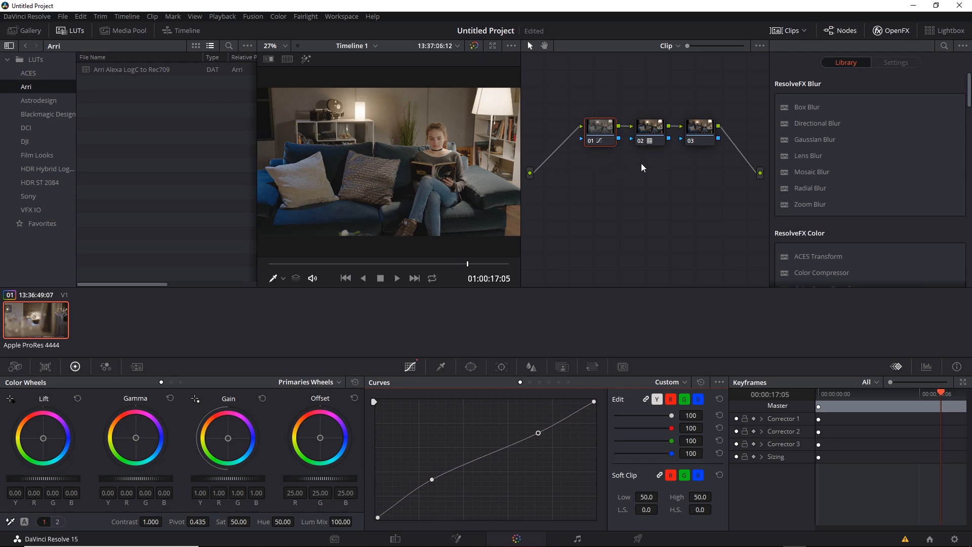
Remove the LUT from node 02 to compare, and reapply the Arri Alexa LogC to Rec709 3D LUT.
{"action": "right_click", "coordinate": [651, 141]}
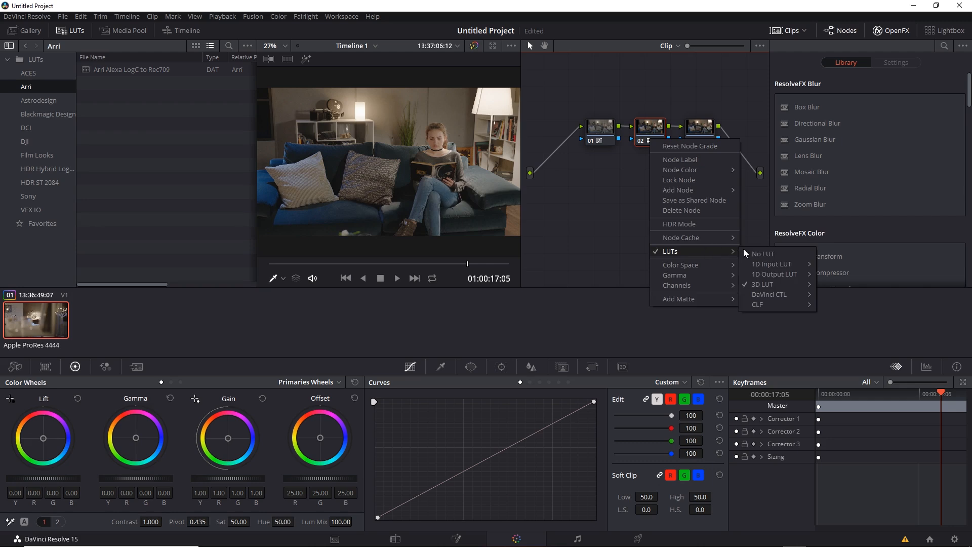
{"action": "left_click", "coordinate": [759, 254]}
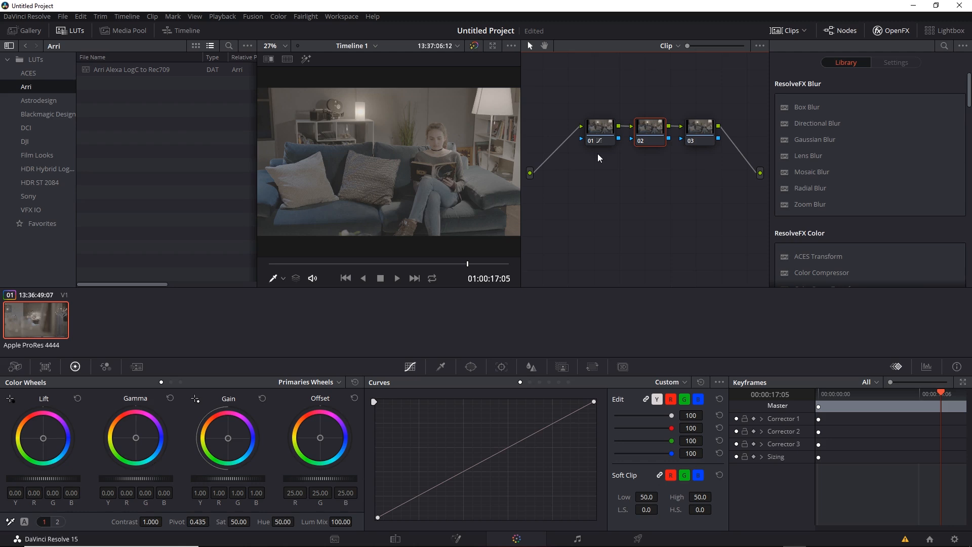
{"action": "right_click", "coordinate": [649, 142]}
{"action": "mouse_move", "coordinate": [695, 254]}
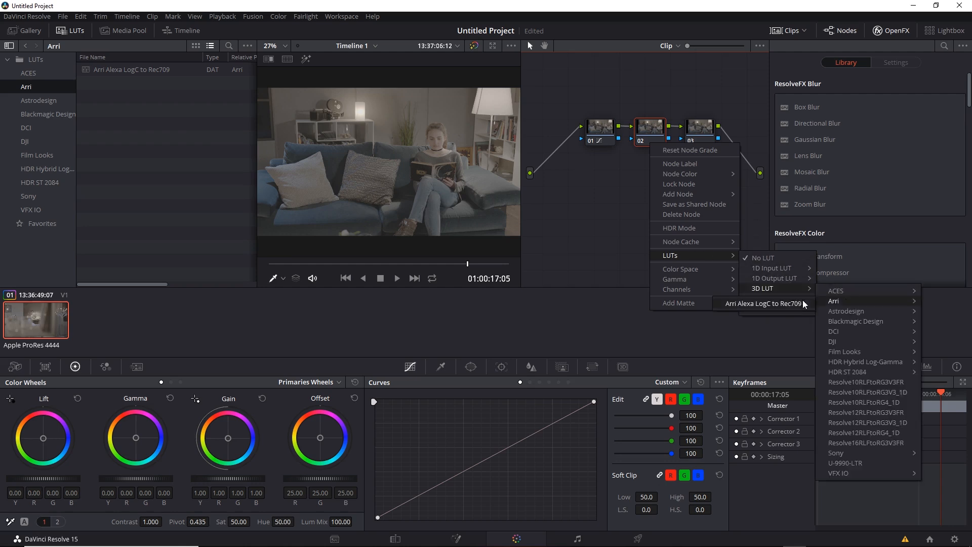
{"action": "left_click", "coordinate": [779, 294]}
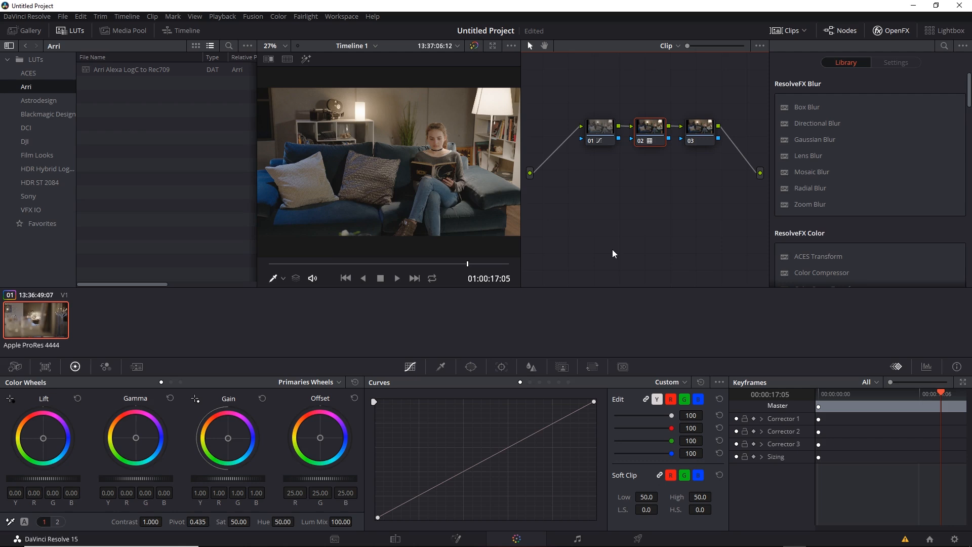
Replace node 02's LUT with the HDR 2000 nits to Gamma 2.4 3D LUT from the HDR ST 2084 group.
{"action": "right_click", "coordinate": [651, 142]}
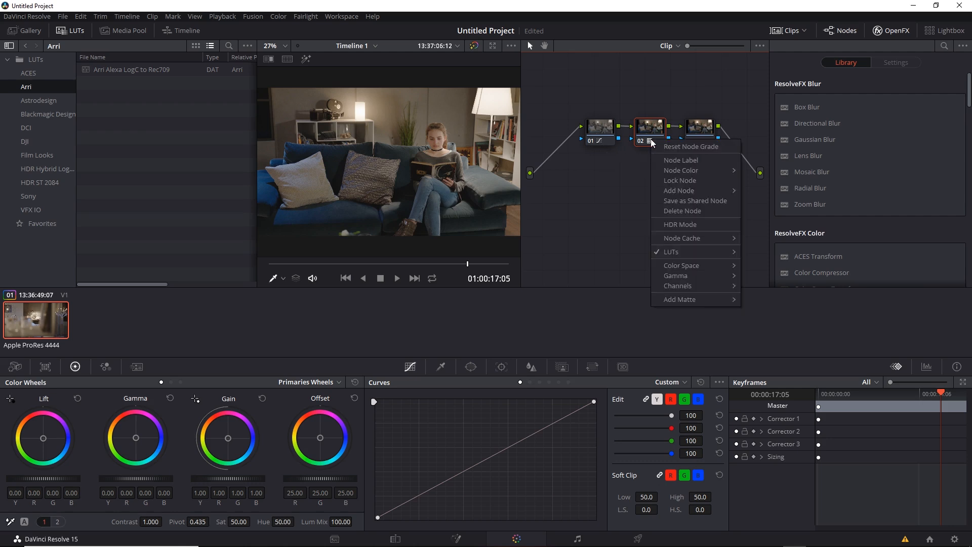
{"action": "mouse_move", "coordinate": [710, 251]}
{"action": "mouse_move", "coordinate": [781, 286]}
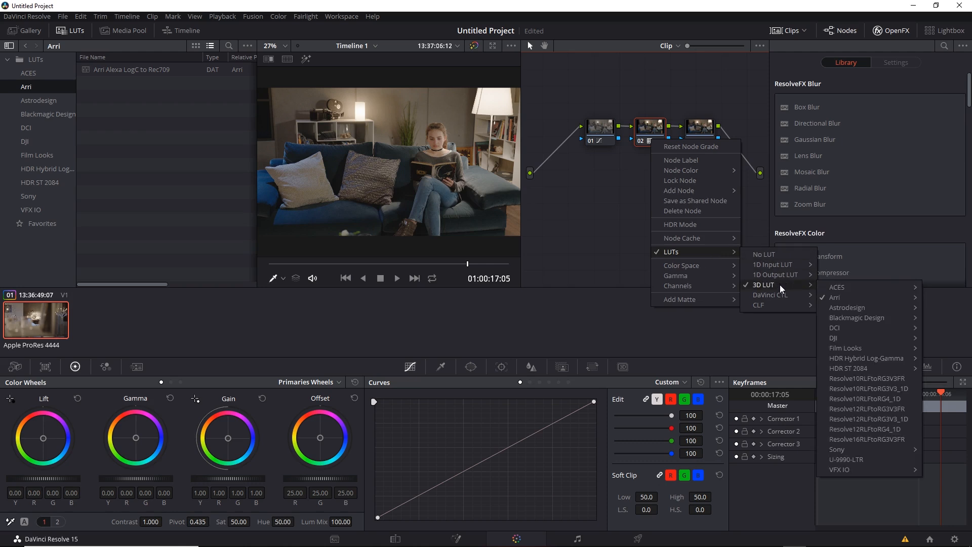
{"action": "mouse_move", "coordinate": [857, 365]}
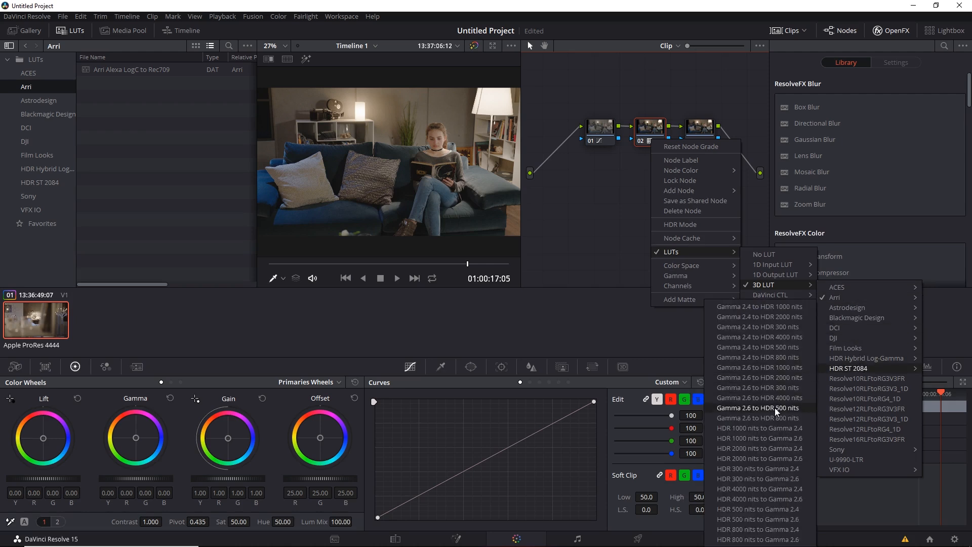
{"action": "left_click", "coordinate": [771, 447]}
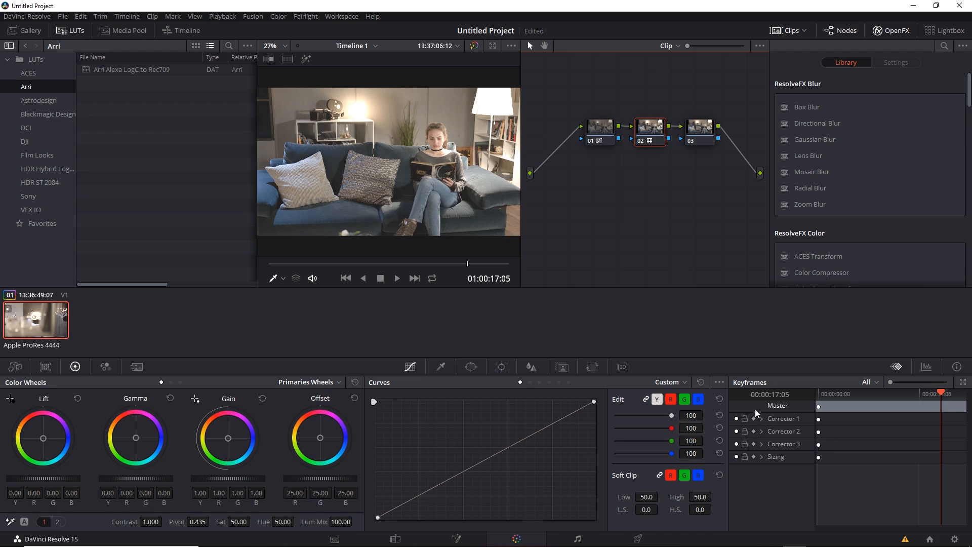
Reset node 01's custom curve and shape a contrast curve on node 03 with lowered shadows and raised highlights.
{"action": "left_click", "coordinate": [602, 137]}
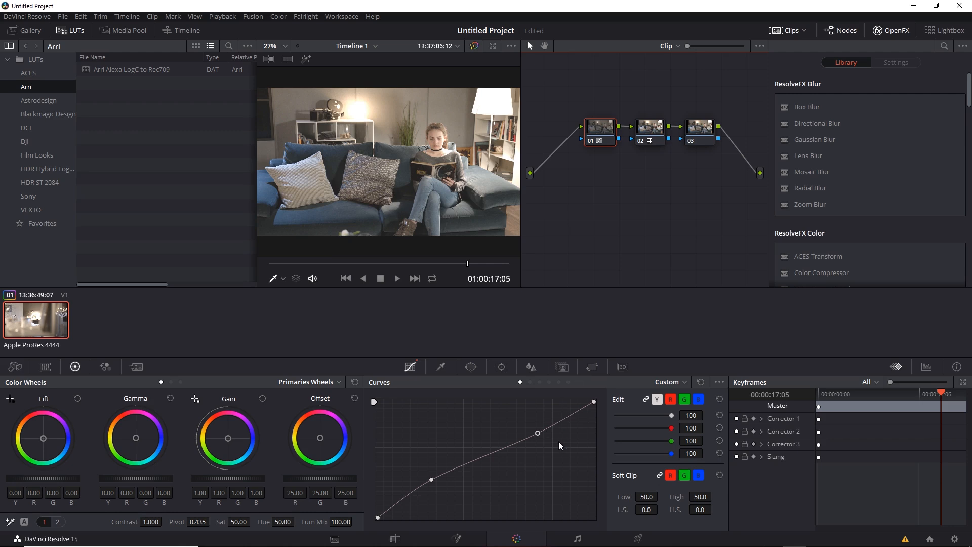
{"action": "left_click", "coordinate": [701, 382]}
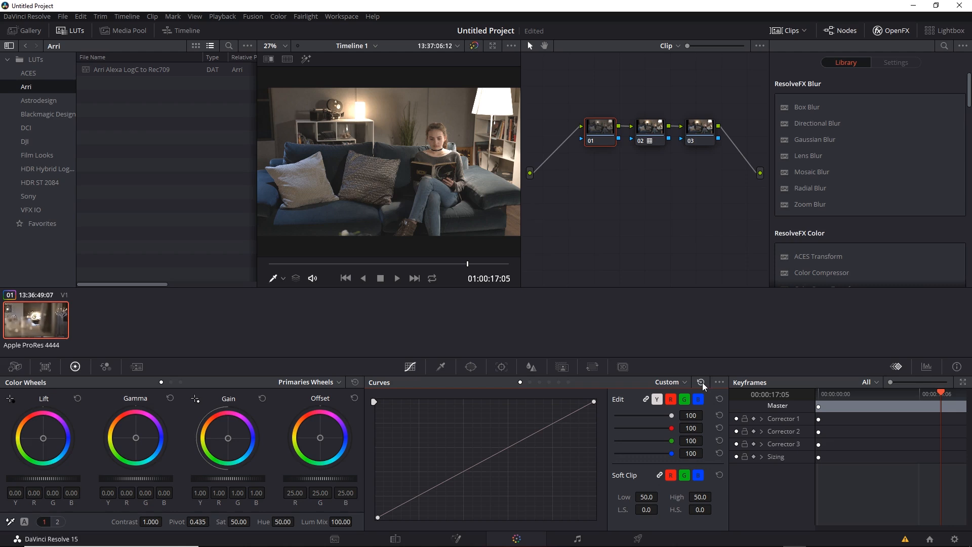
{"action": "left_click", "coordinate": [704, 141]}
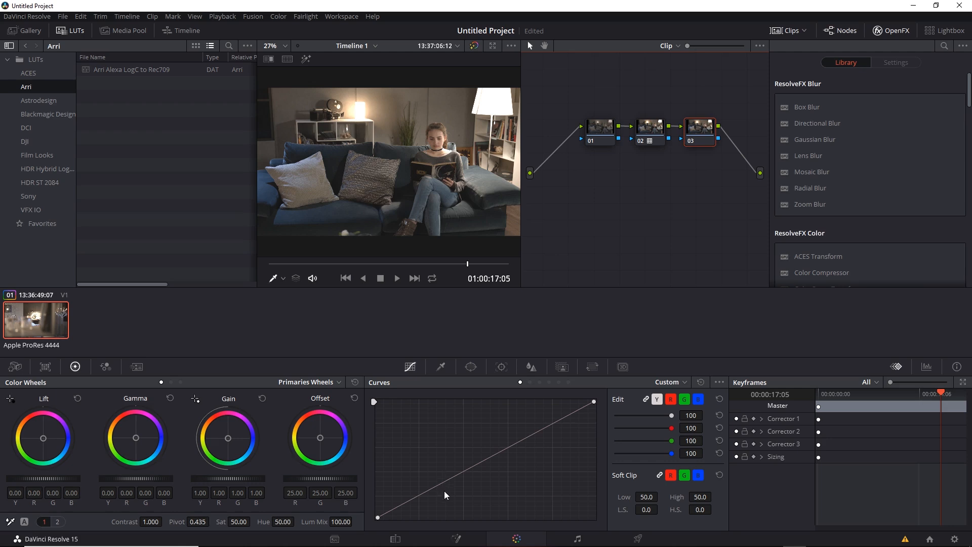
{"action": "left_click_drag", "start_coordinate": [439, 484], "coordinate": [435, 475]}
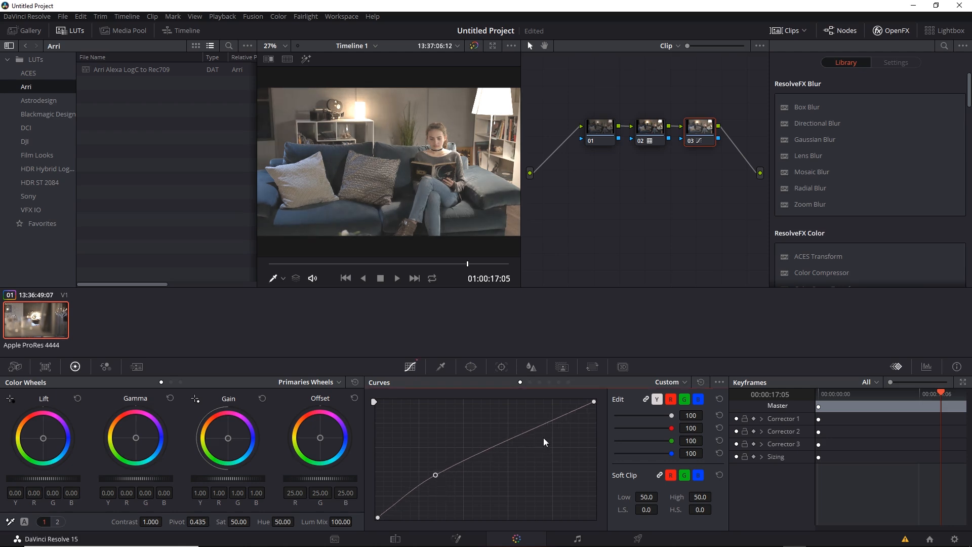
{"action": "left_click", "coordinate": [537, 426]}
{"action": "left_click_drag", "start_coordinate": [537, 426], "coordinate": [547, 439]}
{"action": "left_click_drag", "start_coordinate": [430, 476], "coordinate": [441, 487]}
{"action": "left_click_drag", "start_coordinate": [542, 441], "coordinate": [543, 423]}
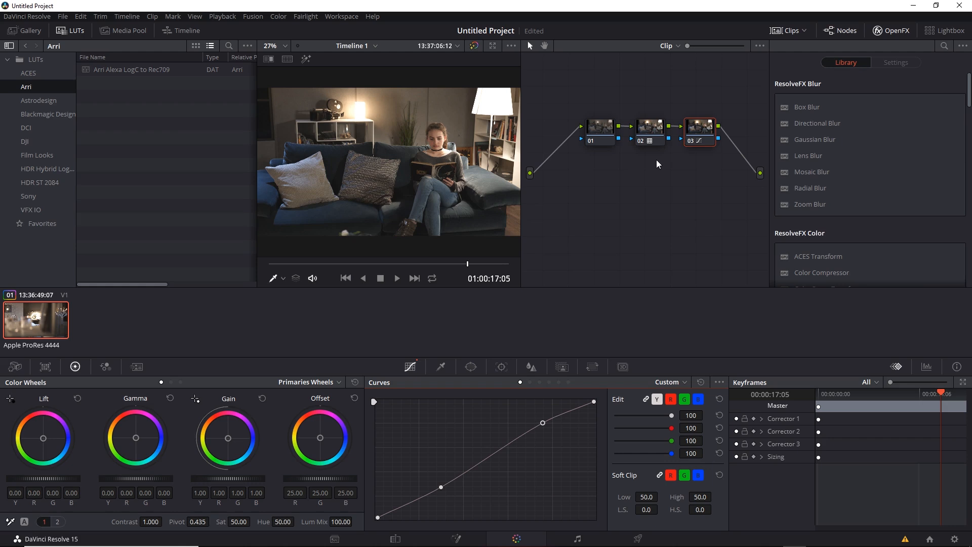
Switch node 02's 3D LUT back to Arri Alexa LogC to Rec709.
{"action": "left_click", "coordinate": [649, 133]}
{"action": "right_click", "coordinate": [650, 140]}
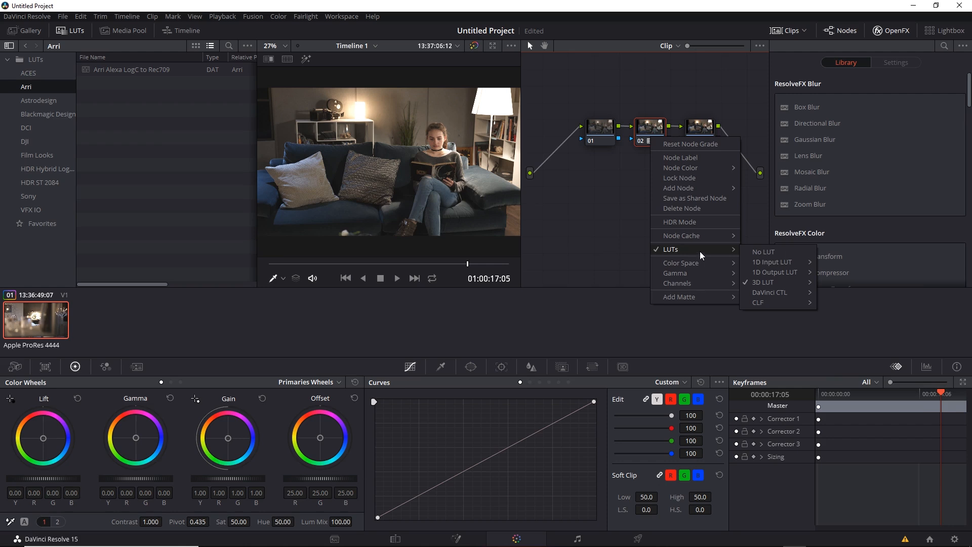
{"action": "mouse_move", "coordinate": [845, 296]}
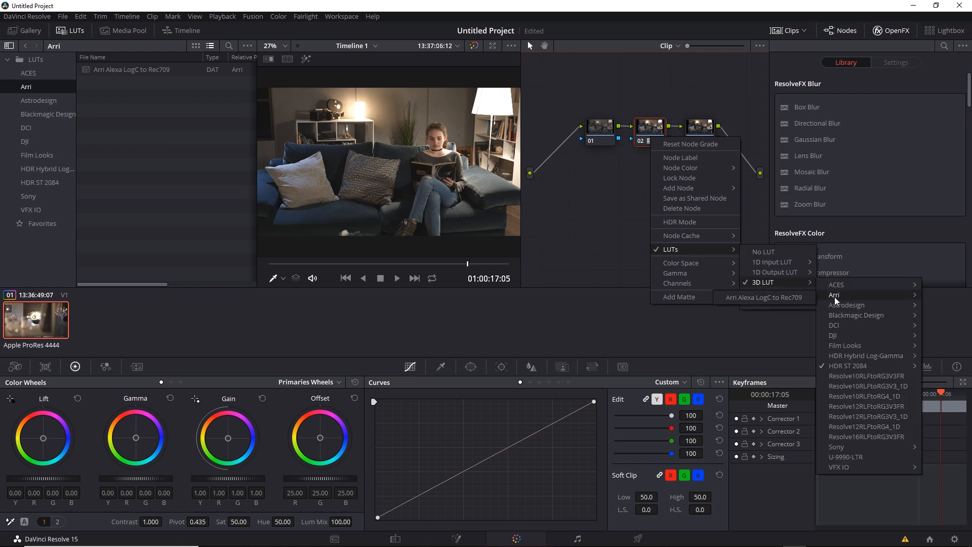
{"action": "left_click", "coordinate": [778, 296]}
Raise the shadow point slightly on node 03's custom curve.
{"action": "left_click", "coordinate": [702, 138]}
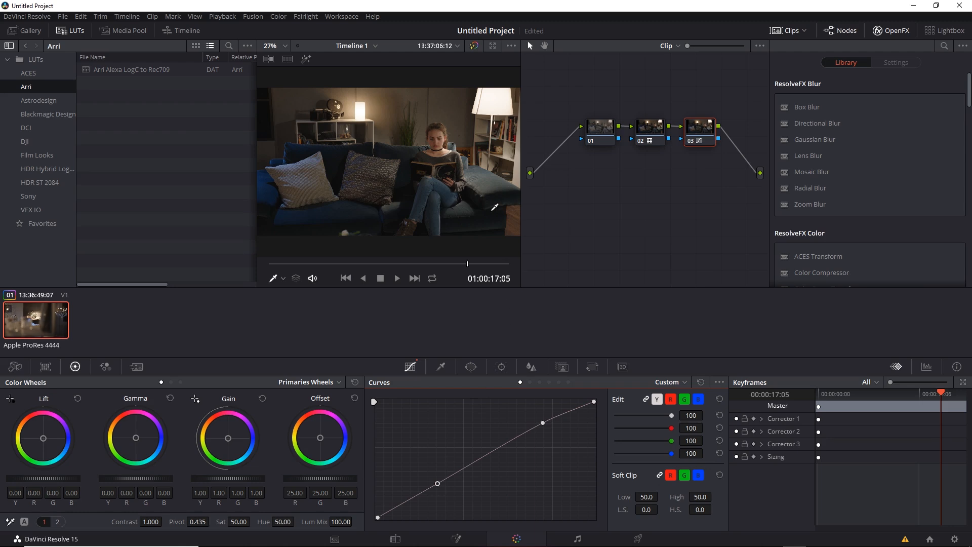
{"action": "left_click_drag", "start_coordinate": [441, 484], "coordinate": [439, 483]}
{"action": "left_click", "coordinate": [599, 162]}
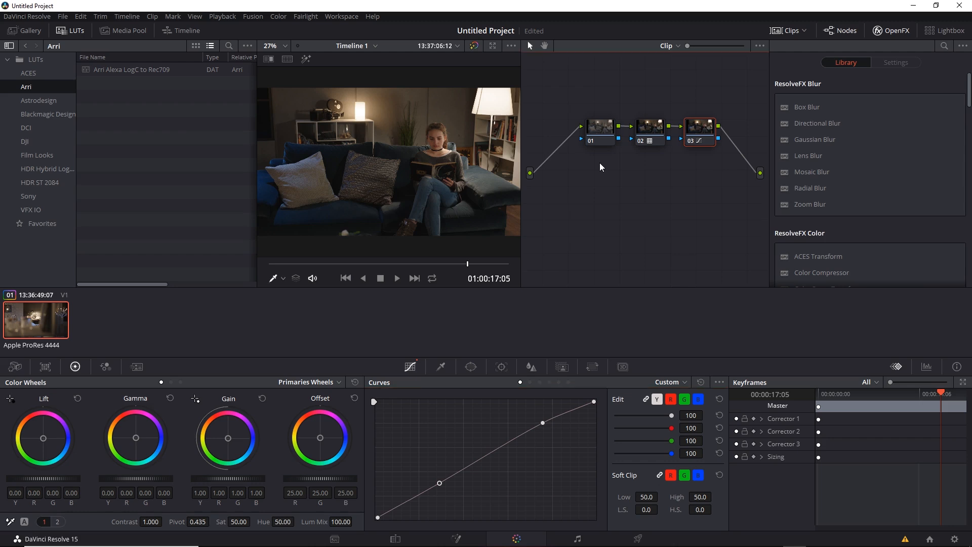
Undo the recent node edits back to the point before node 01's custom curve was reset.
{"action": "key", "text": "ctrl+z"}
{"action": "key", "text": "ctrl+z"}
{"action": "key", "text": "ctrl+z"}
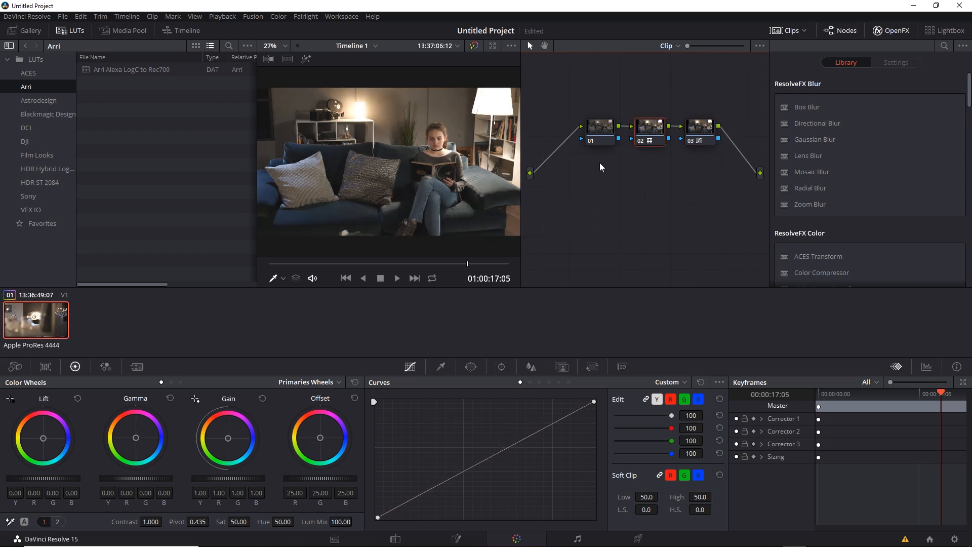
{"action": "key", "text": "ctrl+z"}
{"action": "key", "text": "ctrl+z"}
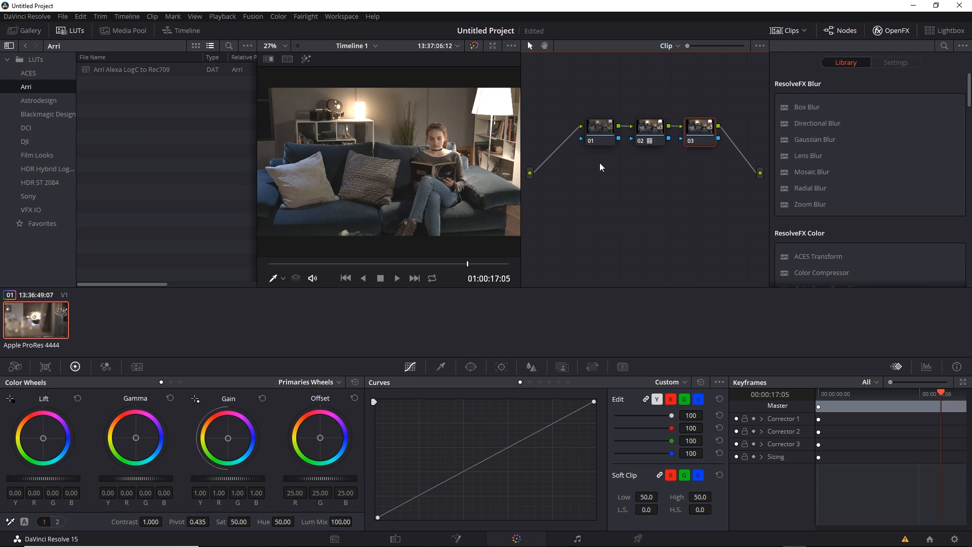
{"action": "key", "text": "ctrl+z"}
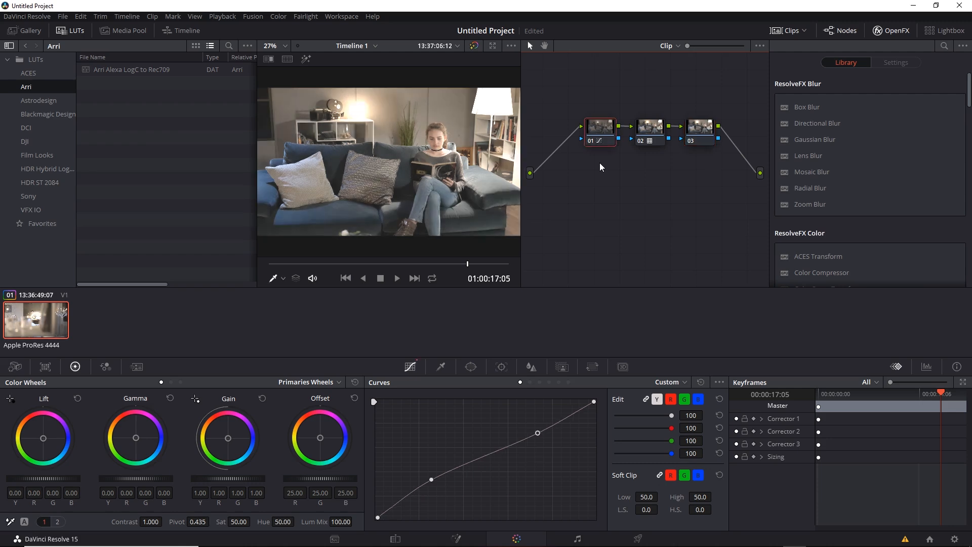
Step back to node 02's Rec709 LUT and create a local version of the clip's grade named Version 2, copying all marks.
{"action": "key", "text": "ctrl+z"}
{"action": "key", "text": "ctrl+shift+z"}
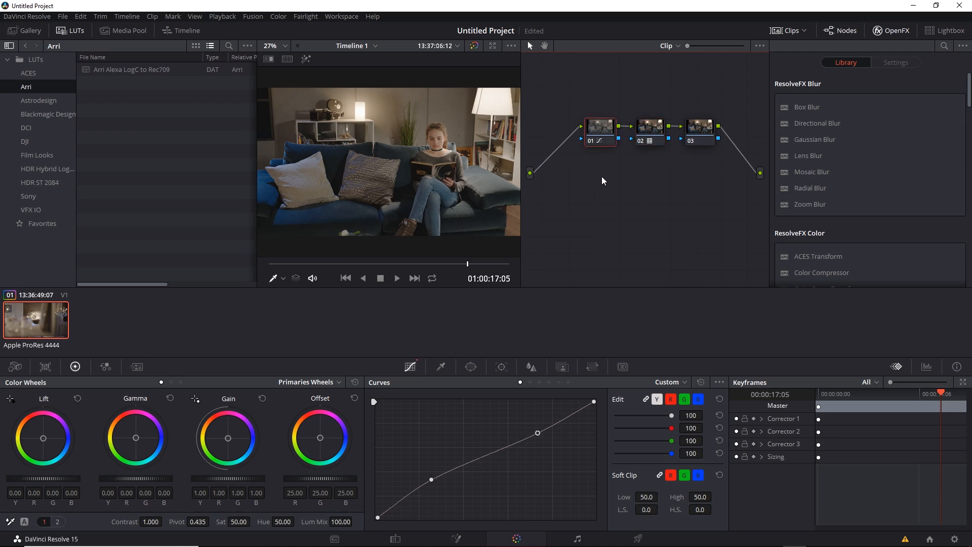
{"action": "right_click", "coordinate": [36, 318]}
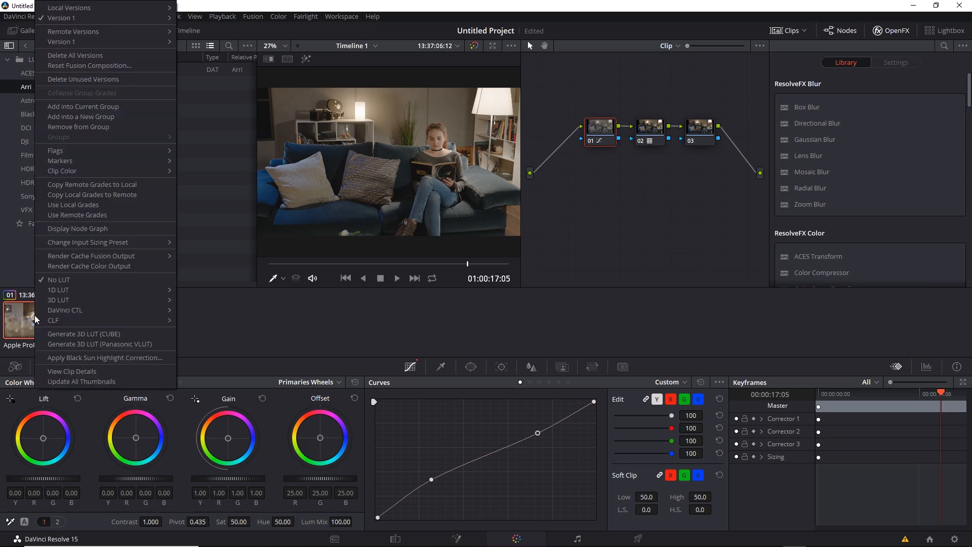
{"action": "mouse_move", "coordinate": [78, 9]}
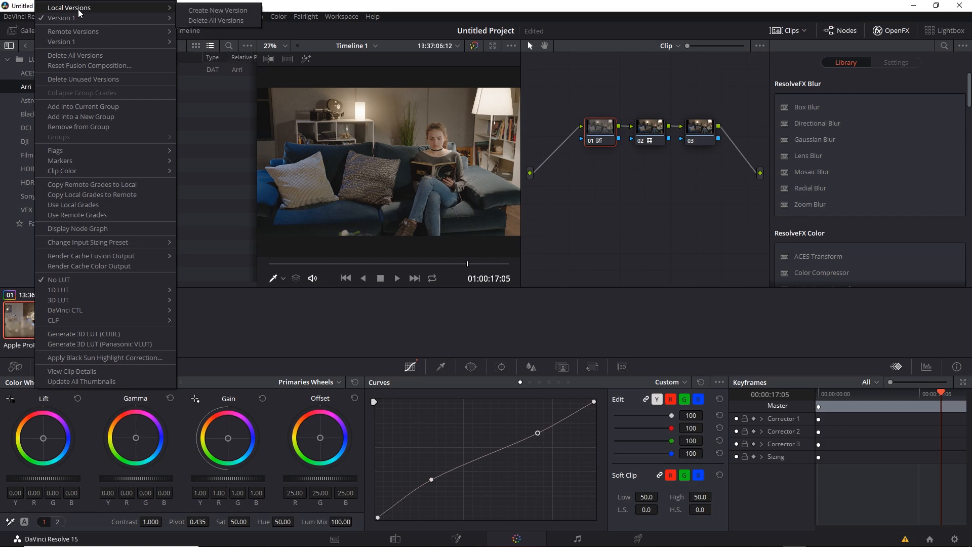
{"action": "left_click", "coordinate": [217, 11]}
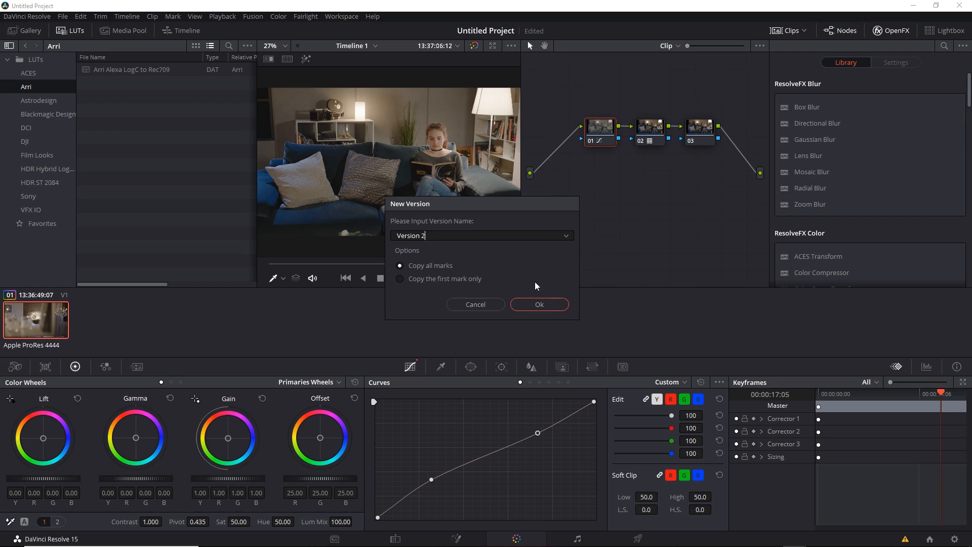
{"action": "left_click", "coordinate": [544, 304]}
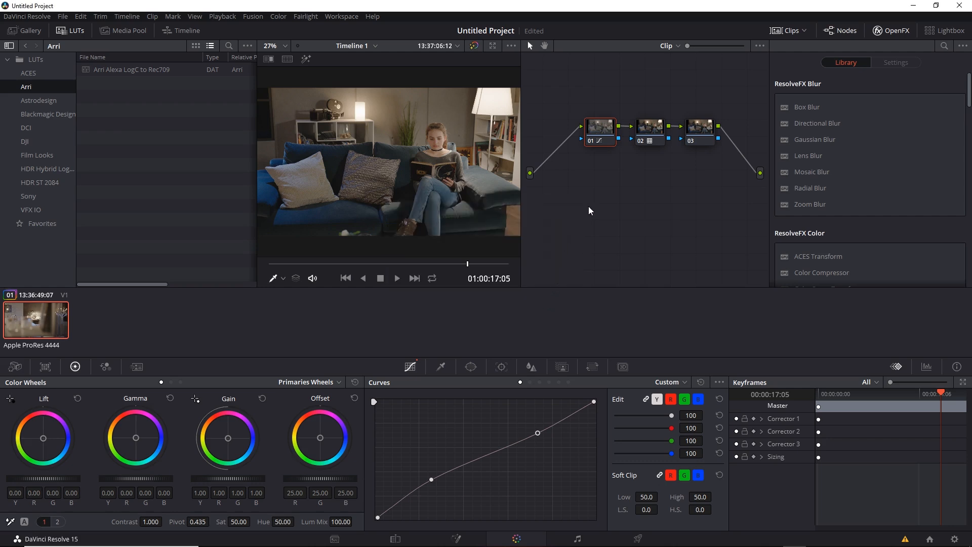
Change node 02's 3D LUT to HDR 2000 nits to Gamma 2.4 from the HDR ST 2084 set.
{"action": "left_click", "coordinate": [658, 142]}
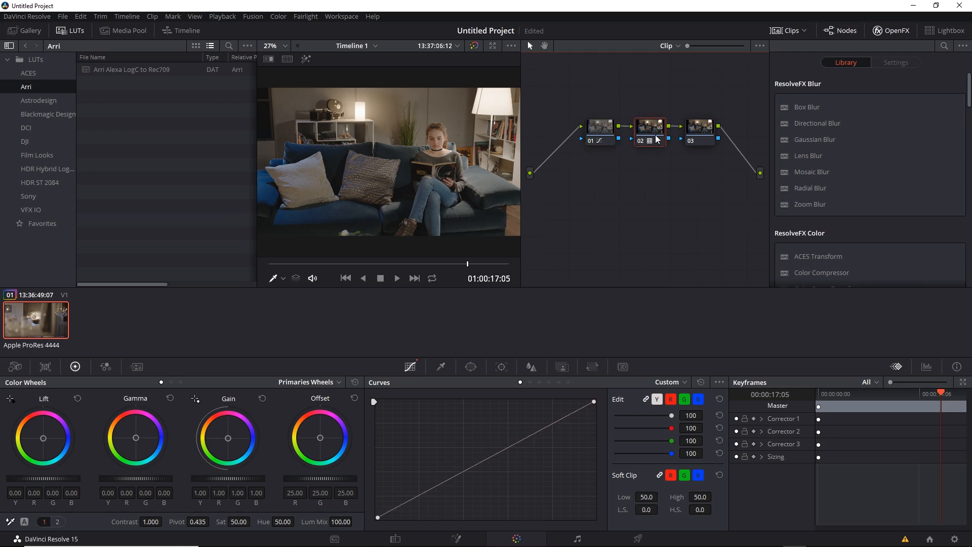
{"action": "right_click", "coordinate": [656, 137]}
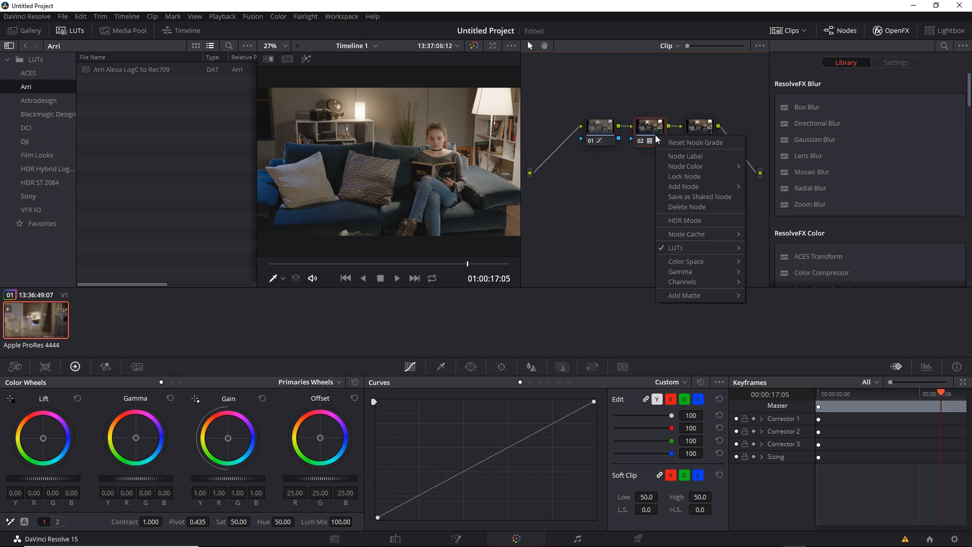
{"action": "mouse_move", "coordinate": [689, 251]}
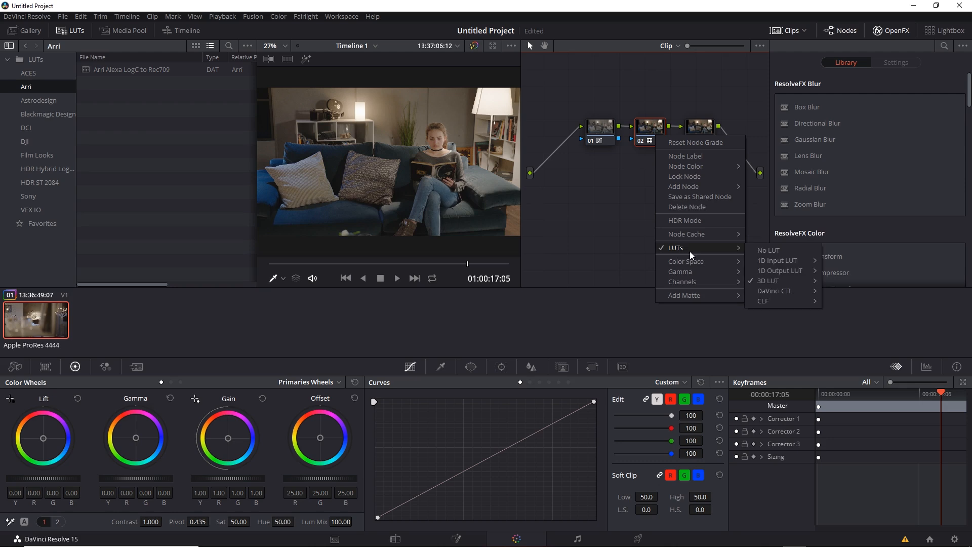
{"action": "mouse_move", "coordinate": [783, 277]}
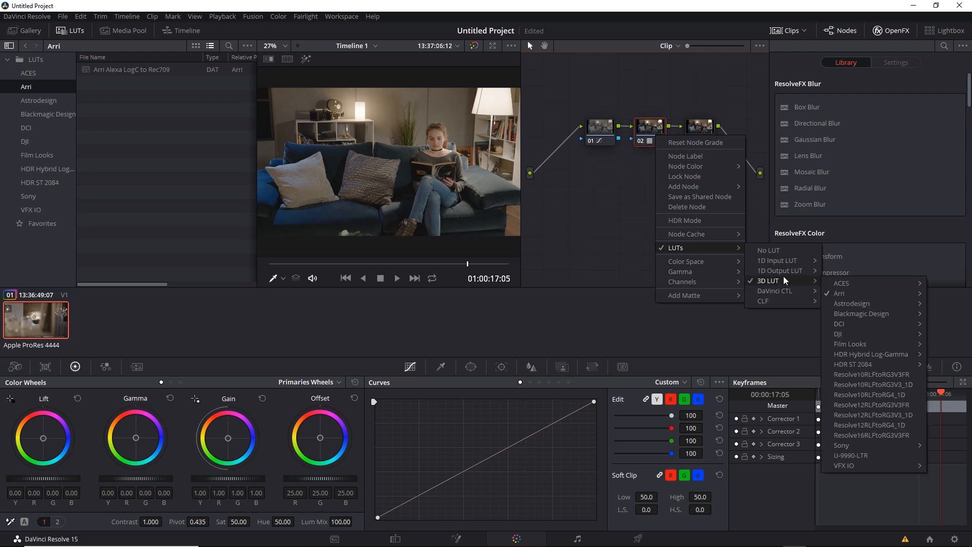
{"action": "mouse_move", "coordinate": [872, 361]}
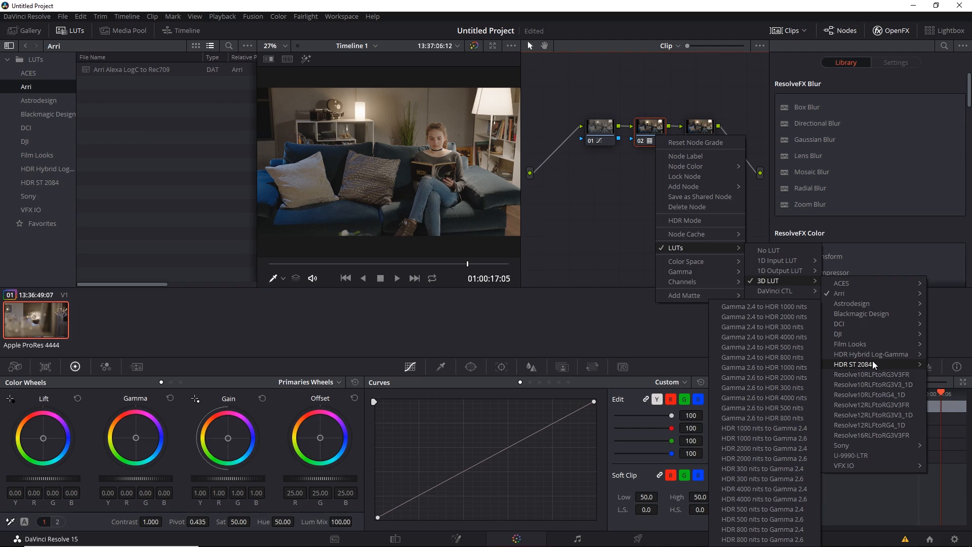
{"action": "left_click", "coordinate": [785, 447]}
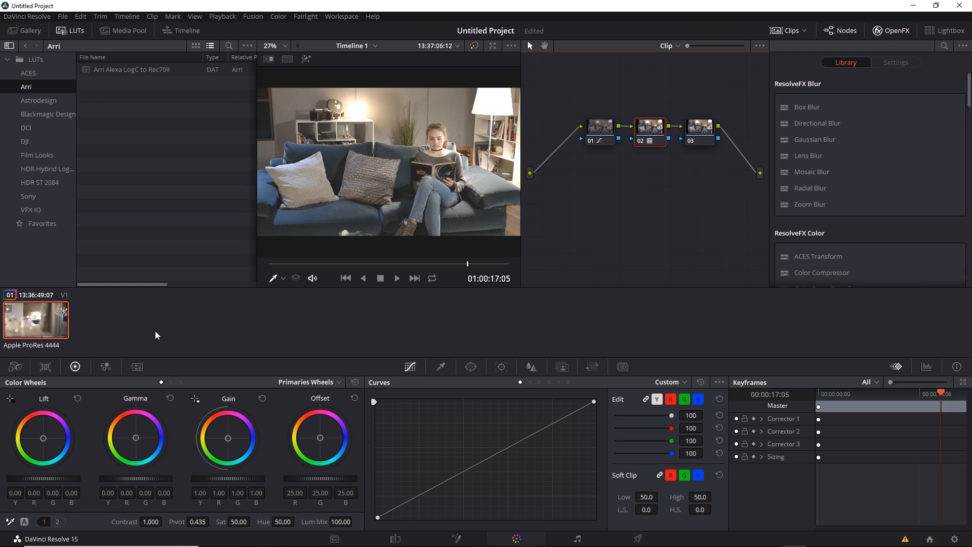
Load Version 1 of the clip's grade and switch between Version 1 and Version 2 to compare them, ending on Version 2.
{"action": "right_click", "coordinate": [22, 318]}
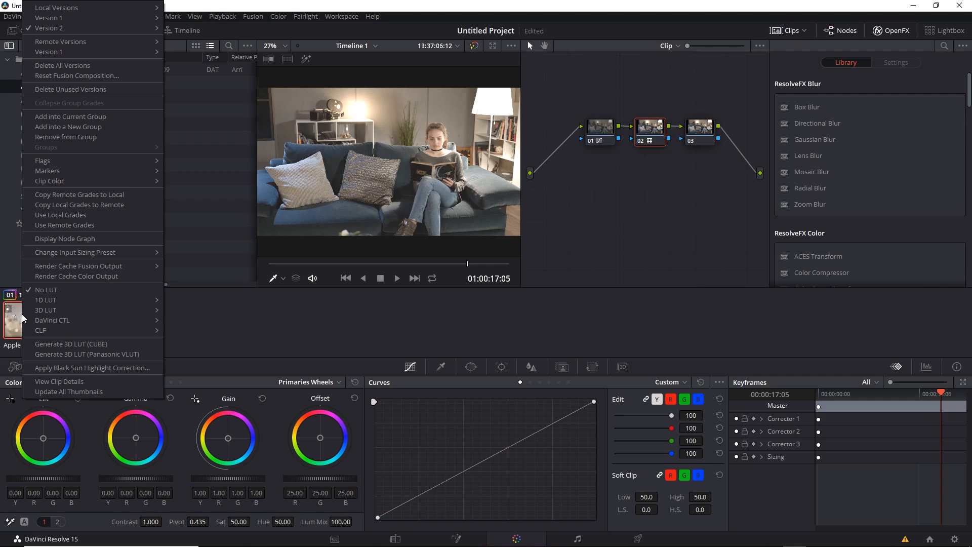
{"action": "mouse_move", "coordinate": [79, 20]}
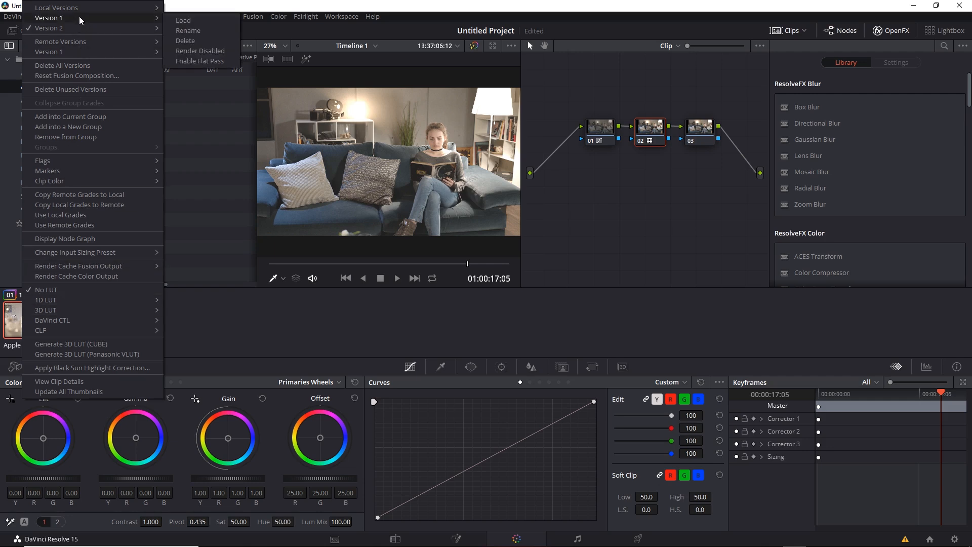
{"action": "left_click", "coordinate": [198, 22]}
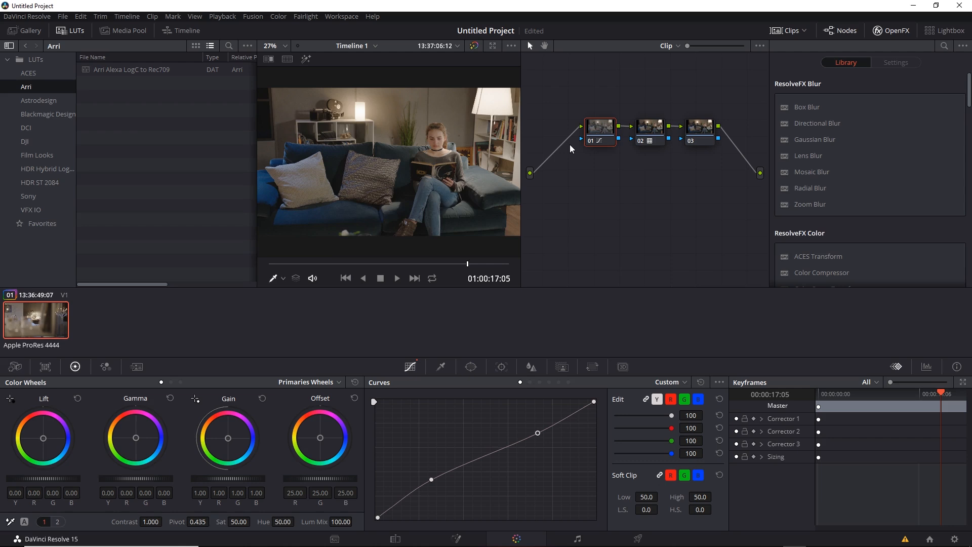
{"action": "key", "text": "ctrl+b"}
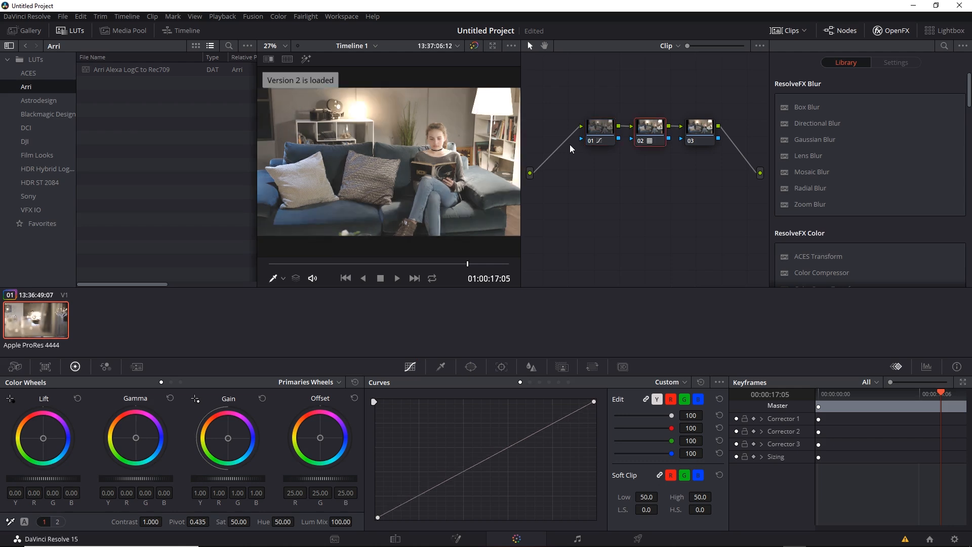
{"action": "key", "text": "ctrl+n"}
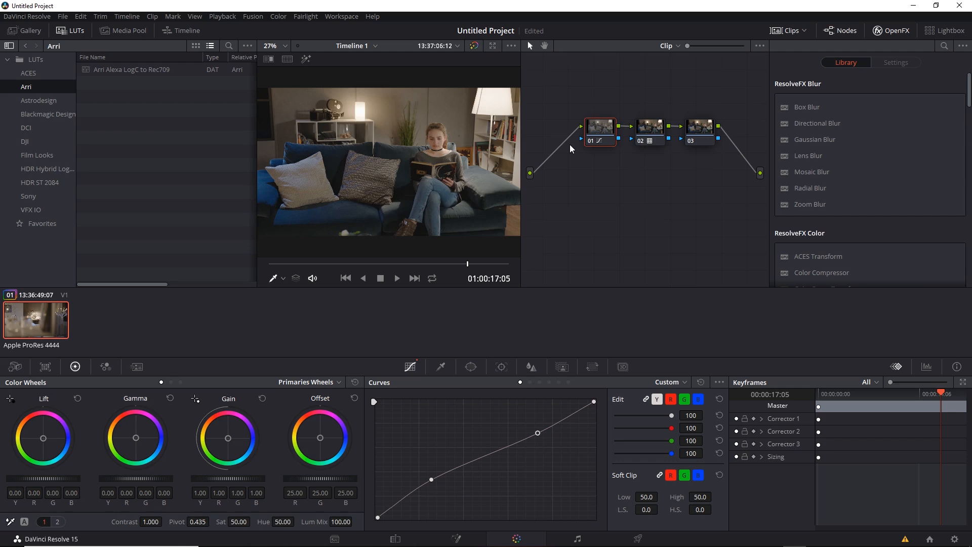
{"action": "key", "text": "ctrl+b"}
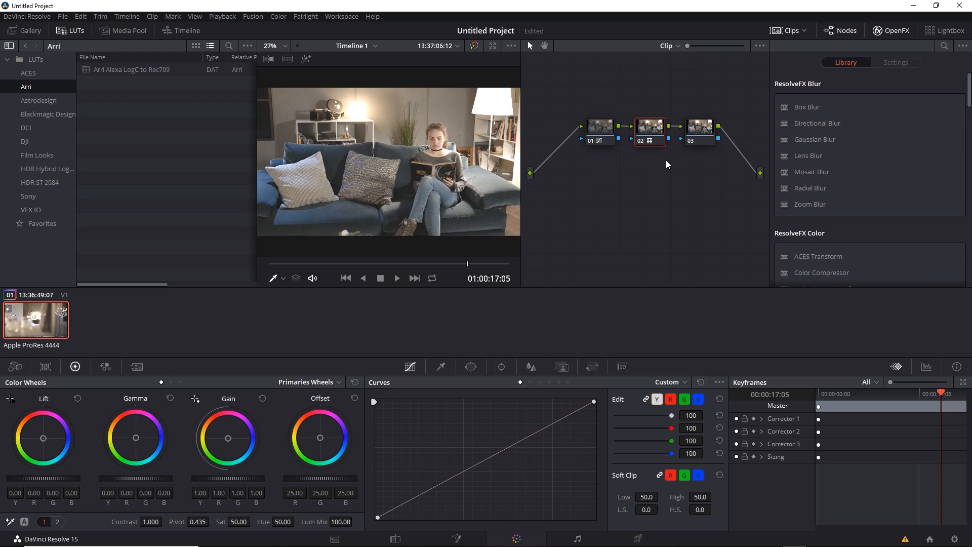
Select node 01 and compare Version 2 and Version 1 in the larger Deliver page viewer, returning to the Color page on Version 1.
{"action": "left_click", "coordinate": [605, 134]}
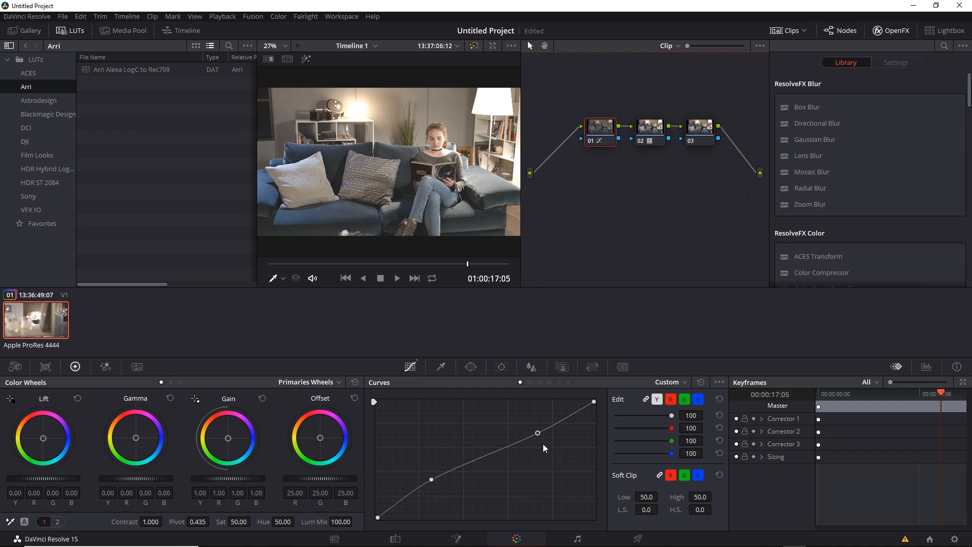
{"action": "left_click", "coordinate": [637, 538]}
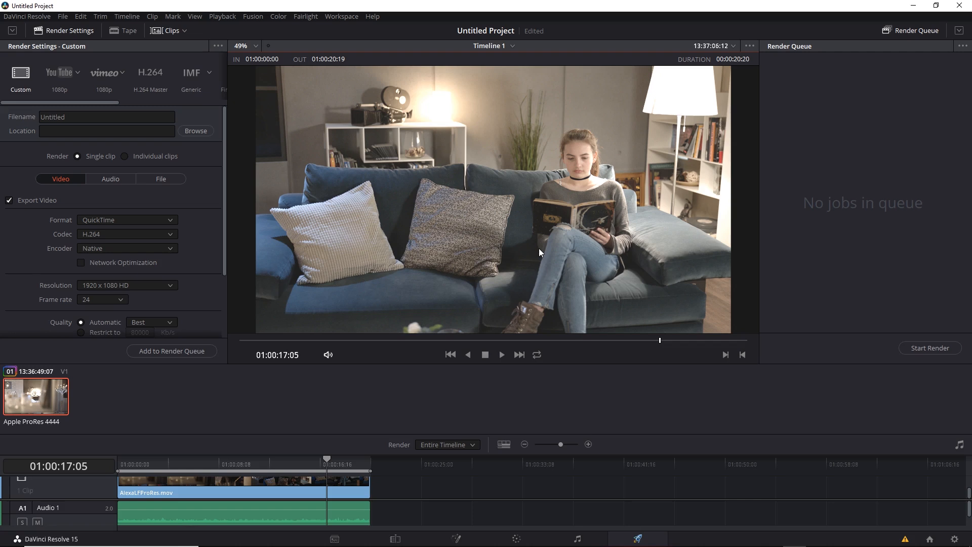
{"action": "left_click", "coordinate": [516, 538]}
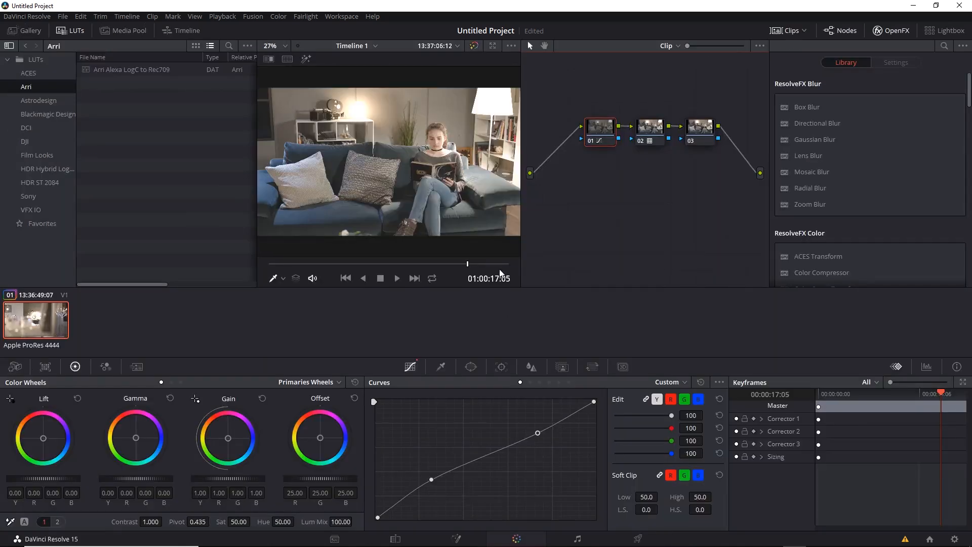
{"action": "key", "text": "ctrl+b"}
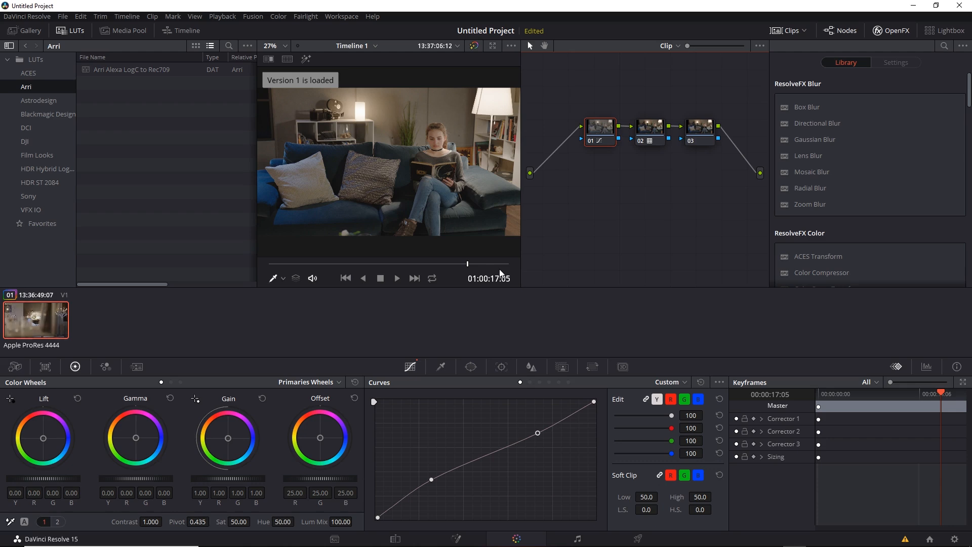
{"action": "left_click", "coordinate": [637, 539]}
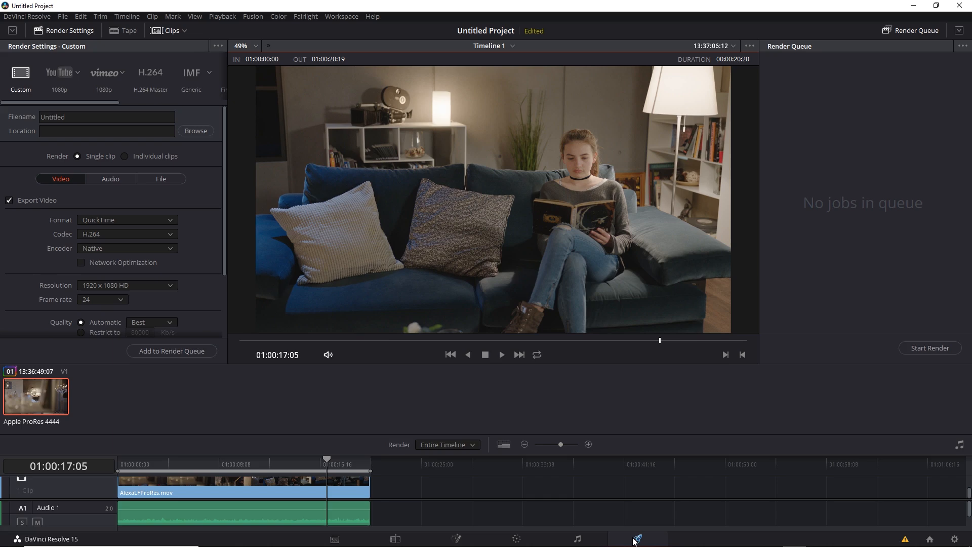
{"action": "left_click", "coordinate": [515, 539]}
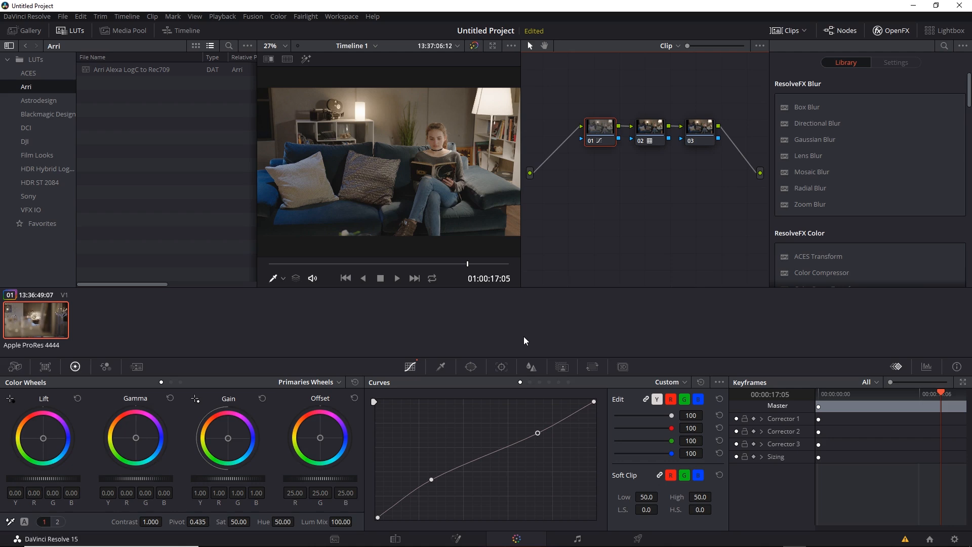
Compare both grade versions side by side in a Version split screen, including on the Deliver page, and turn the split screen off.
{"action": "left_click", "coordinate": [287, 59]}
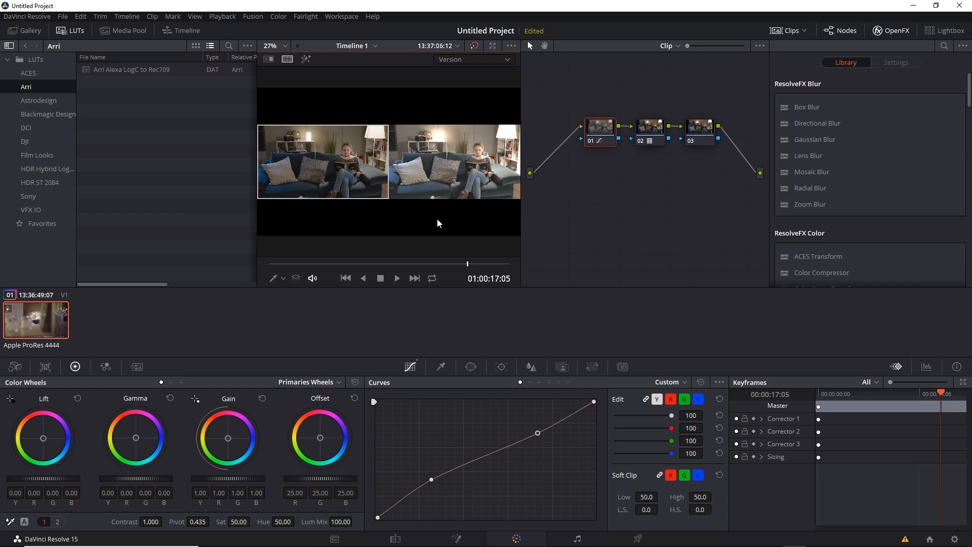
{"action": "left_click", "coordinate": [639, 539]}
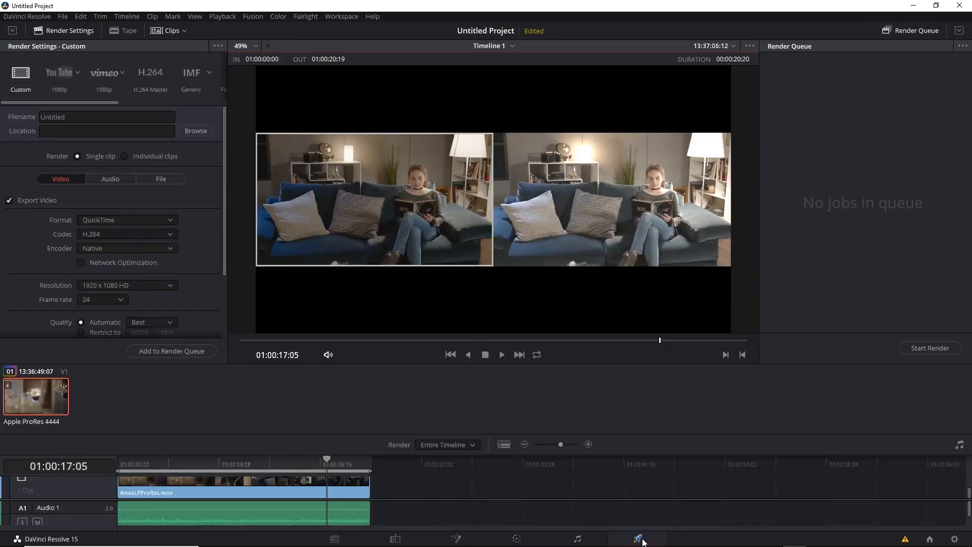
{"action": "left_click", "coordinate": [516, 539]}
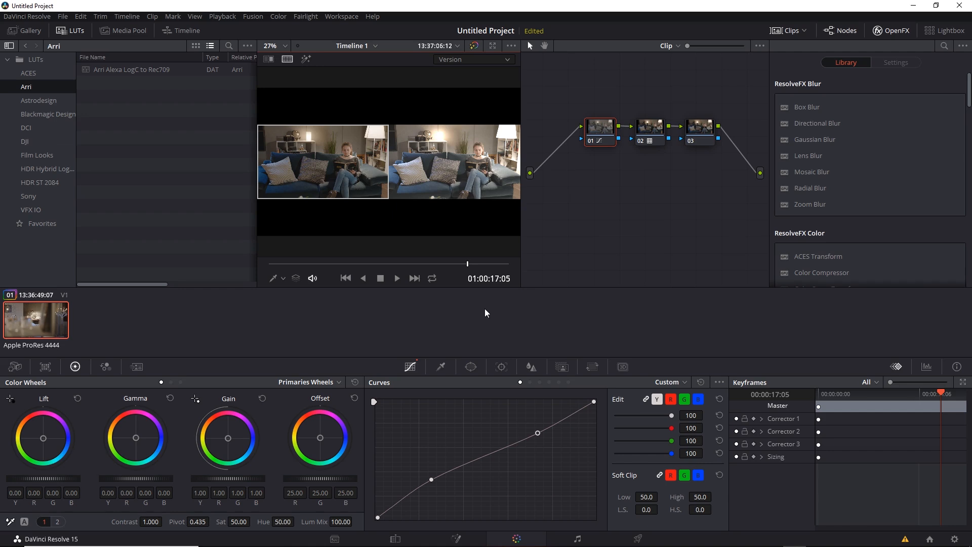
{"action": "left_click", "coordinate": [286, 60]}
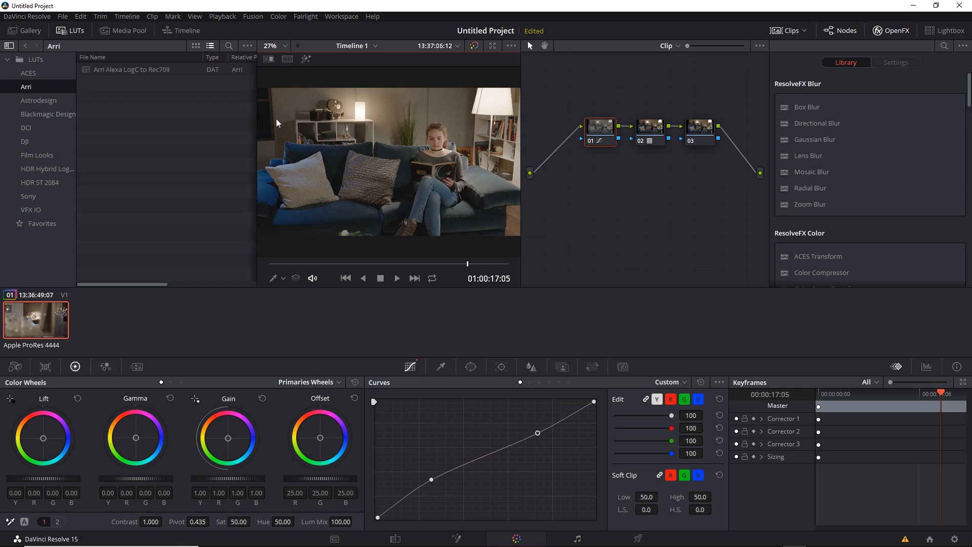
Review the project-wide Lookup Tables in the Color Management settings from the Media page, close them without saving, and return to the Color page.
{"action": "left_click", "coordinate": [334, 539]}
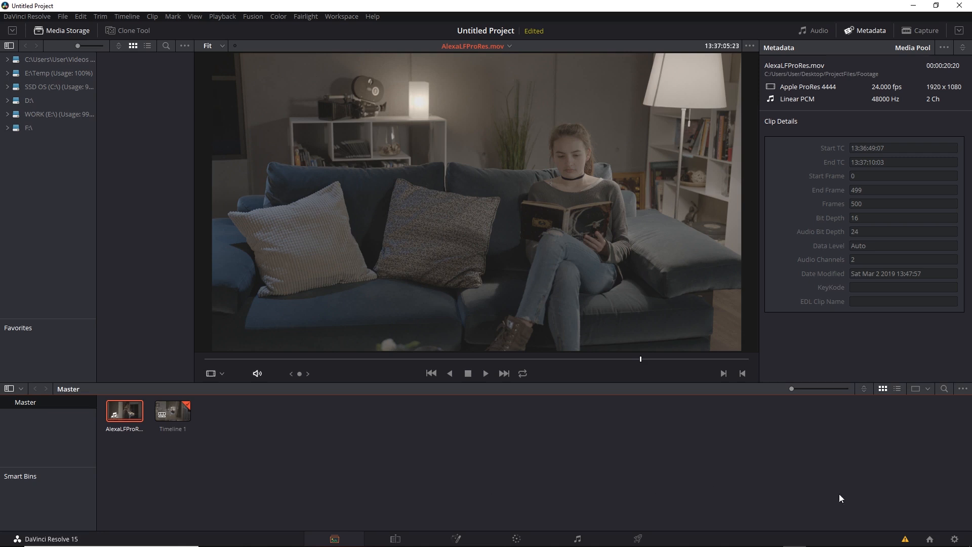
{"action": "left_click", "coordinate": [955, 539]}
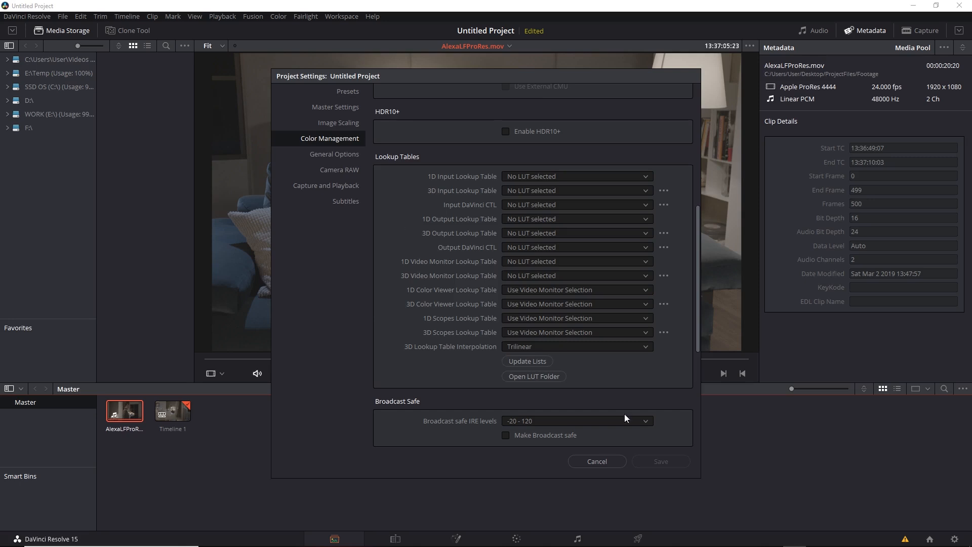
{"action": "left_click", "coordinate": [597, 462]}
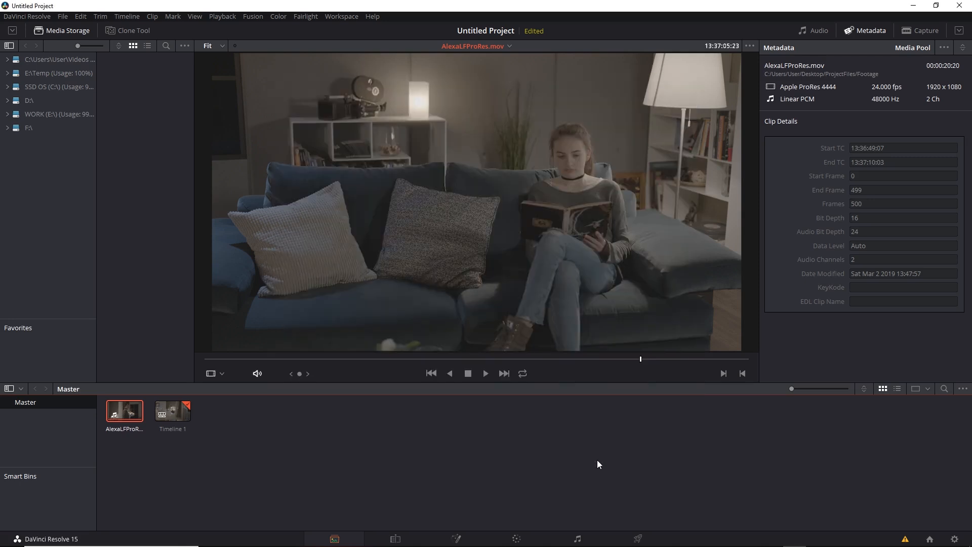
{"action": "left_click", "coordinate": [516, 538]}
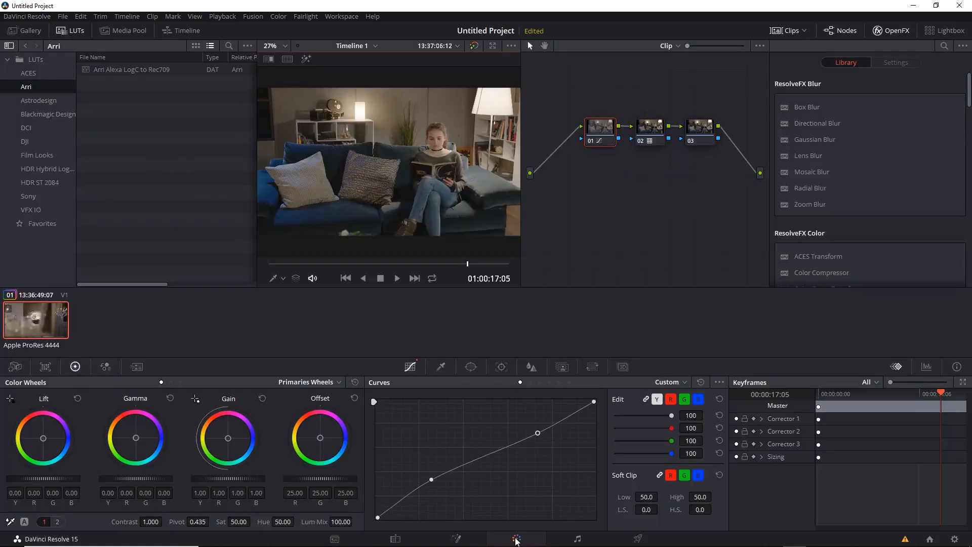